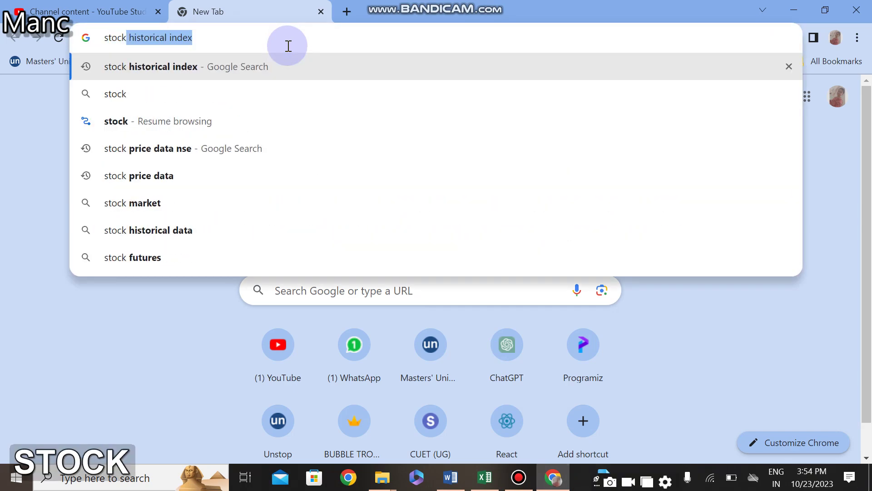
- Search for stock historical index, open the NSE Historical Index Data page and select the NIFTY NEXT 50 index
click(189, 64)
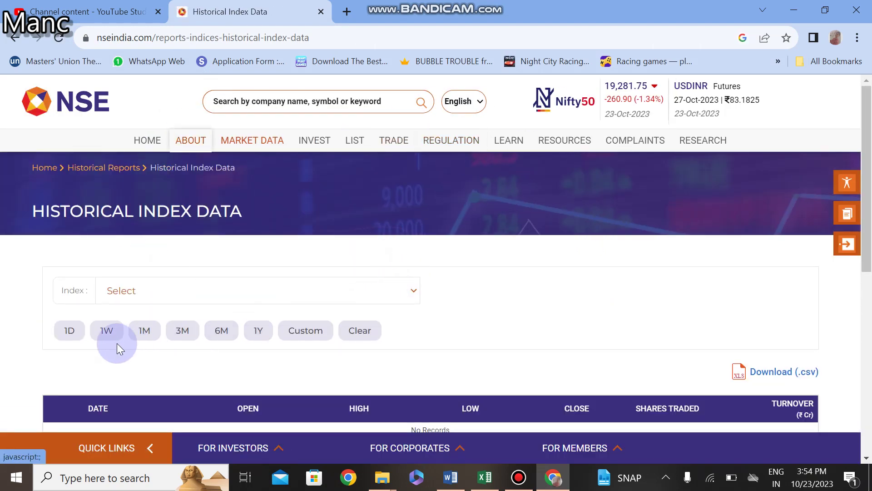
click(413, 292)
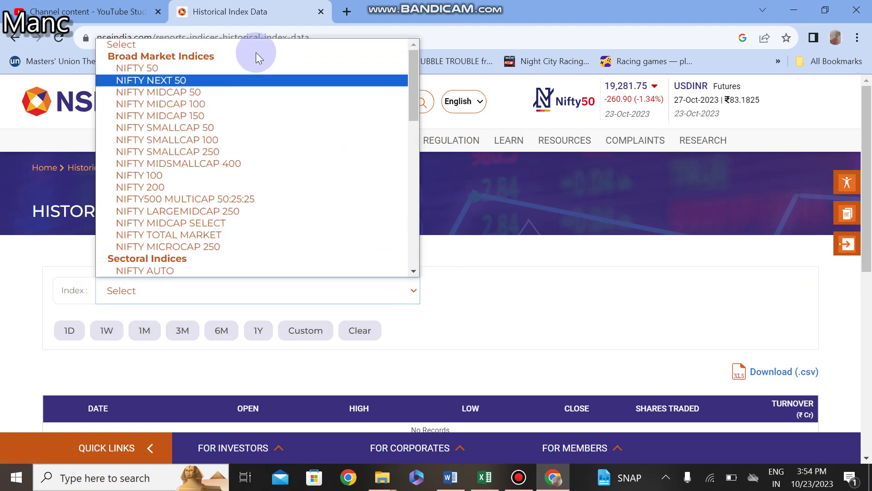
click(198, 80)
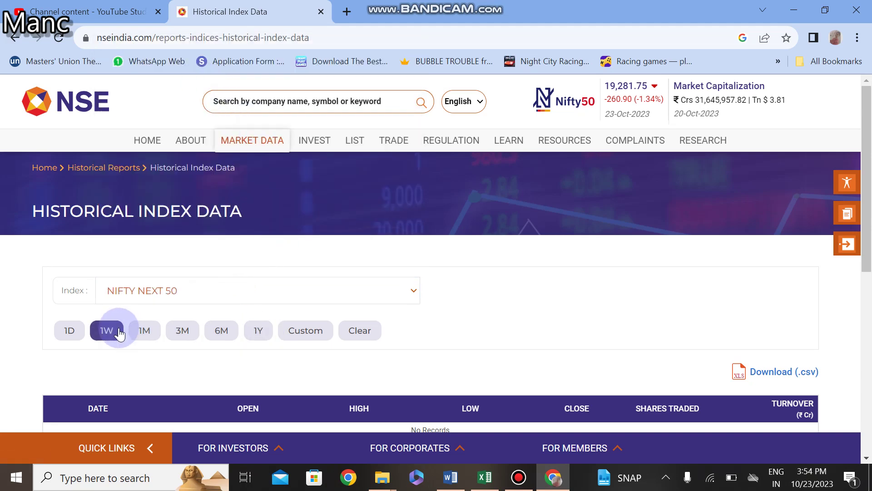
- Load the 1M data for NIFTY NEXT 50 and look through the resulting table
click(139, 332)
scroll(305, 331, down, 5)
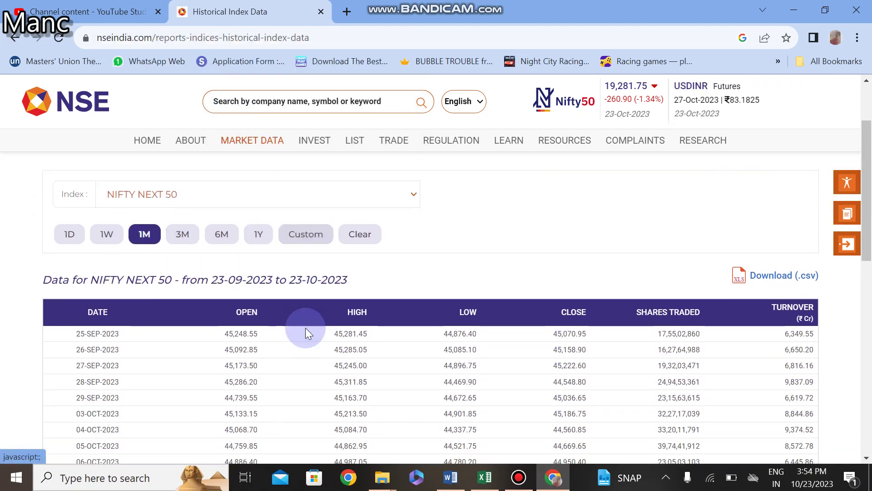
scroll(306, 328, down, 3)
scroll(306, 328, up, 7)
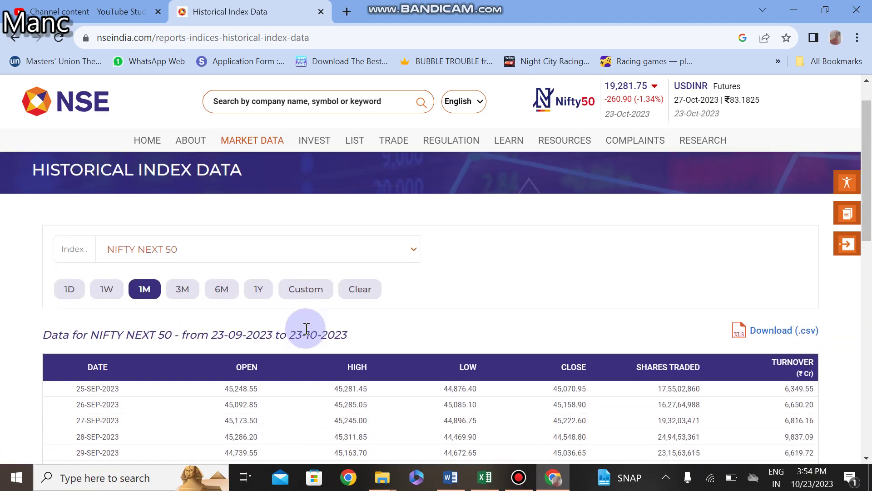
scroll(178, 175, down, 3)
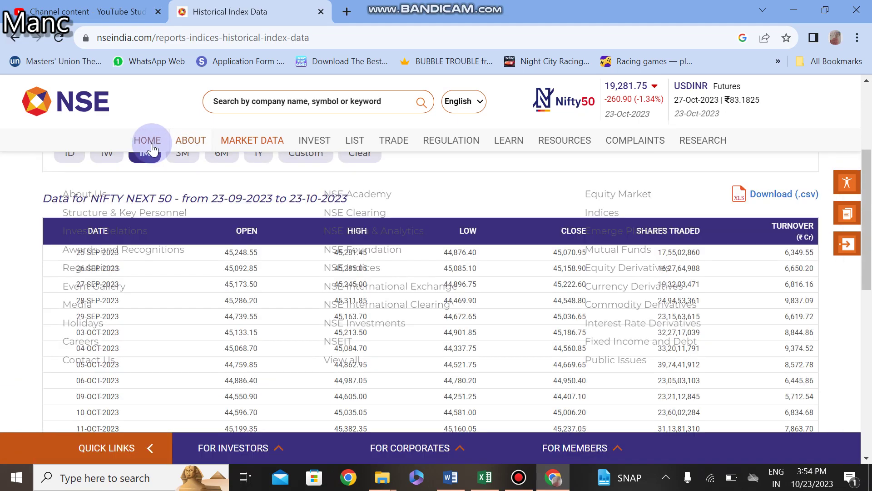
- Load the 3M data for NIFTY NEXT 50 and look through its rows
click(182, 153)
scroll(354, 325, down, 12)
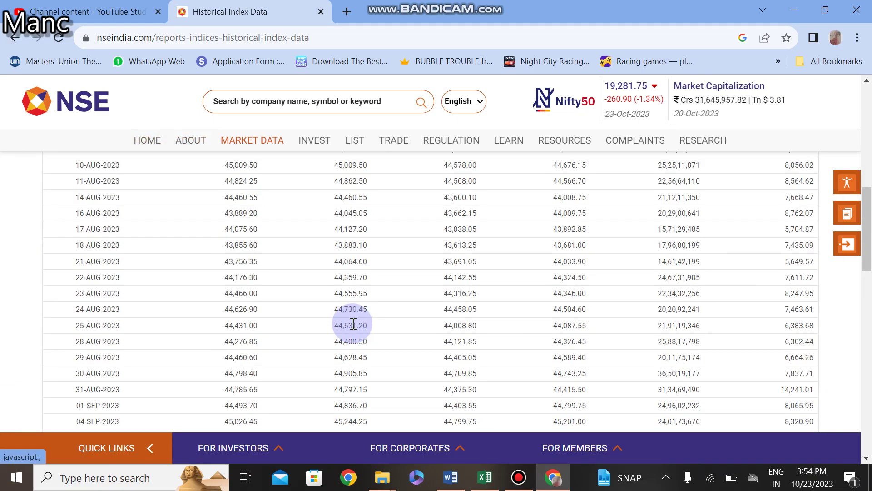
scroll(354, 324, down, 5)
scroll(353, 324, up, 15)
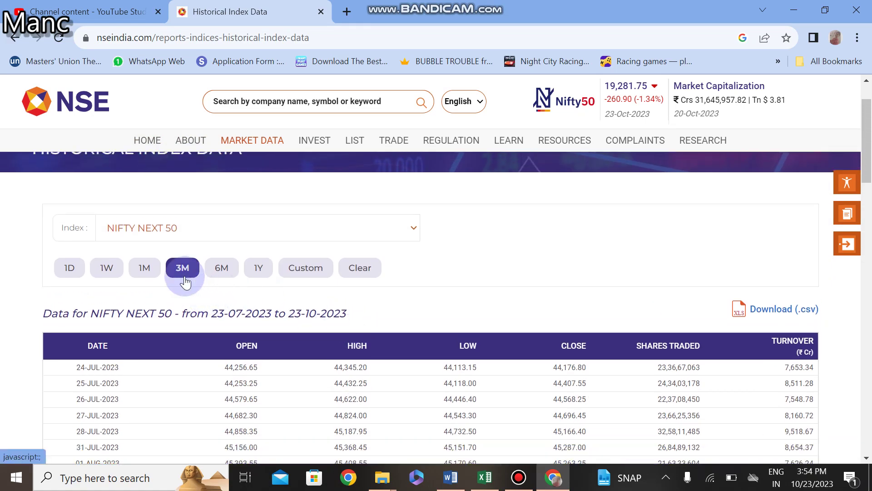
- Download the 1M NIFTY NEXT 50 data as a CSV file and open it in Excel
click(144, 272)
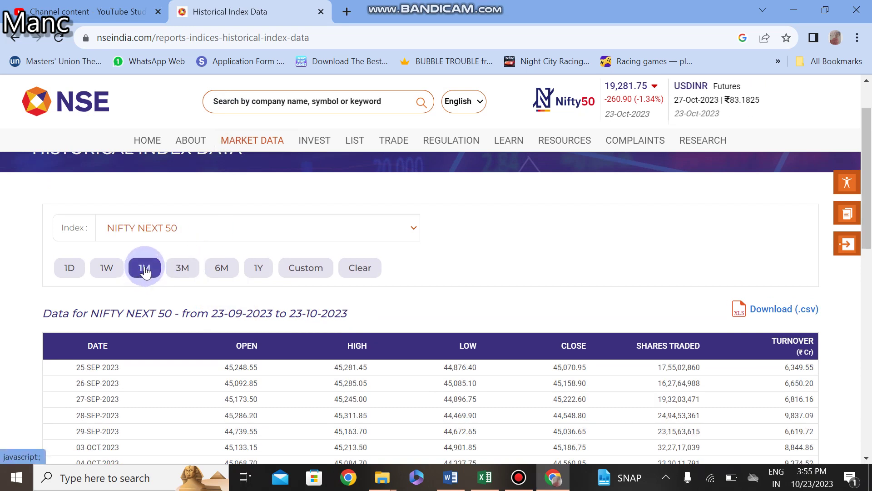
scroll(432, 333, down, 5)
scroll(432, 332, up, 7)
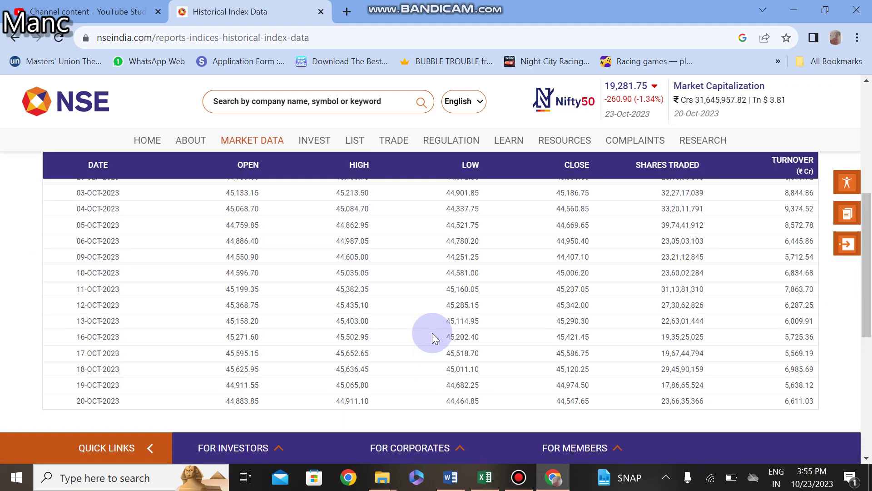
scroll(431, 333, down, 3)
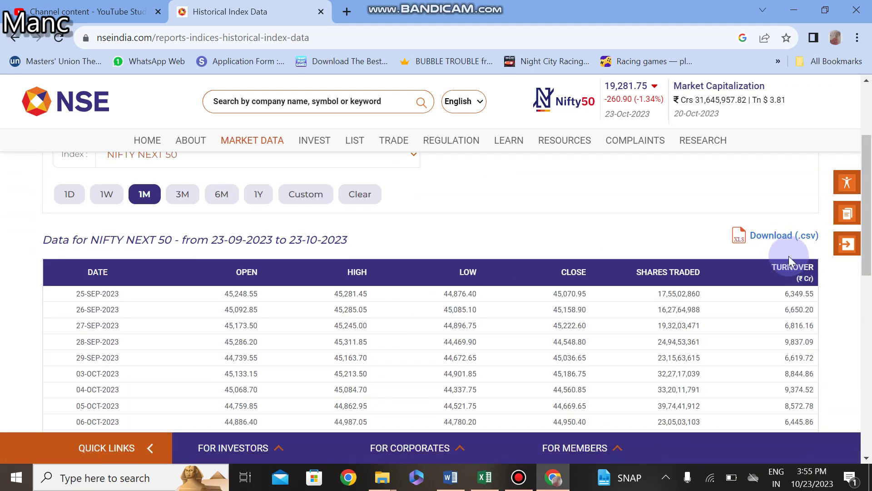
click(773, 241)
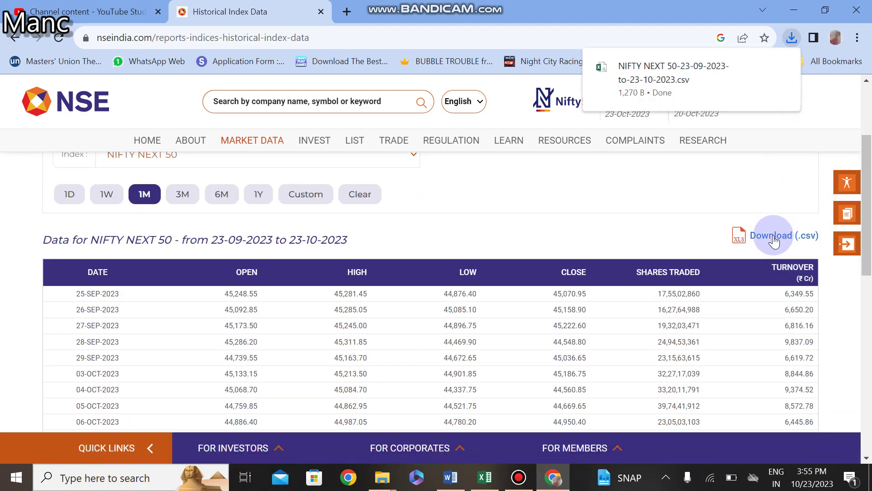
click(661, 71)
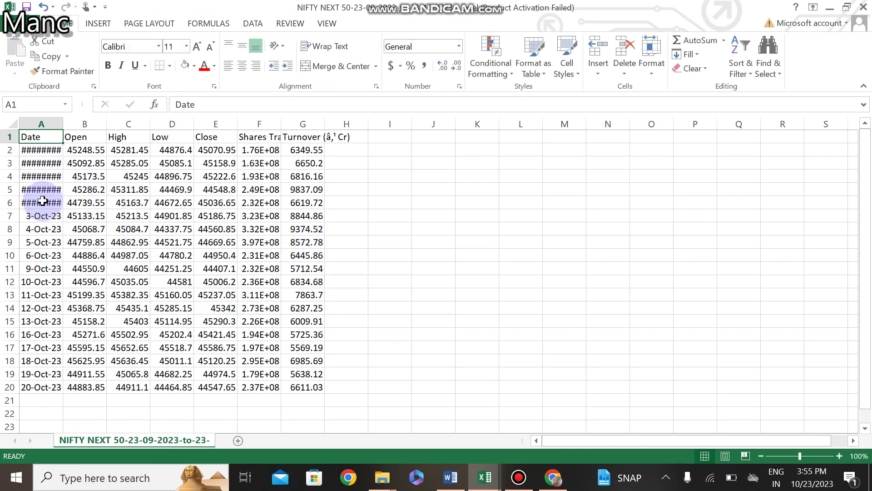
- Widen the Date column to show the full dates and select the data range A1:H20
double_click(42, 163)
double_click(41, 150)
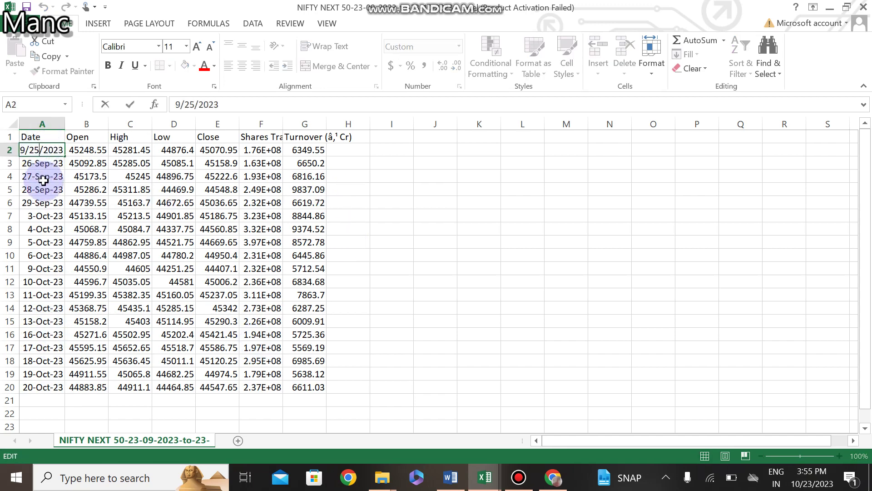
click(422, 269)
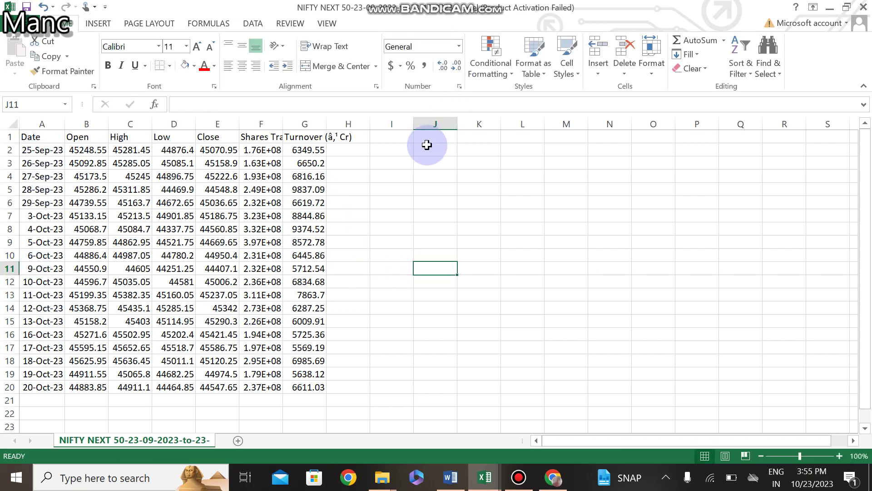
drag(46, 137, 322, 378)
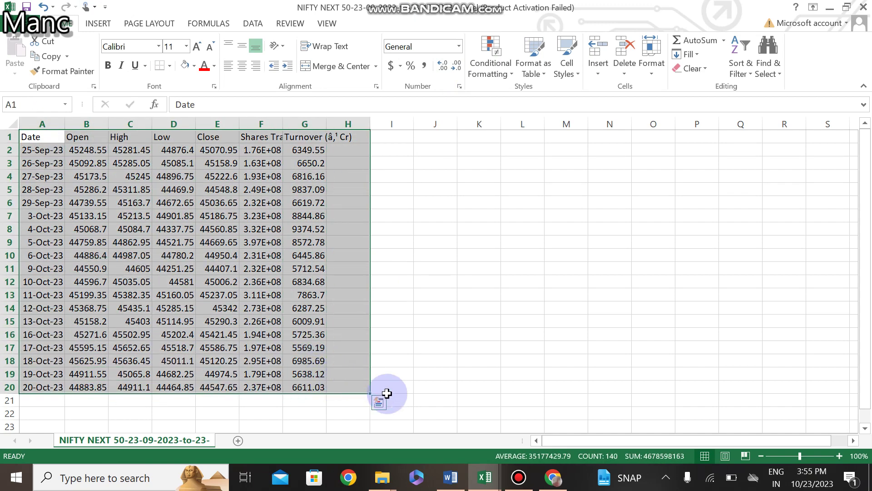
- Switch to the Word document and read the Pratical no:3 section on the uses of charts and the steps to create one
click(449, 473)
click(262, 273)
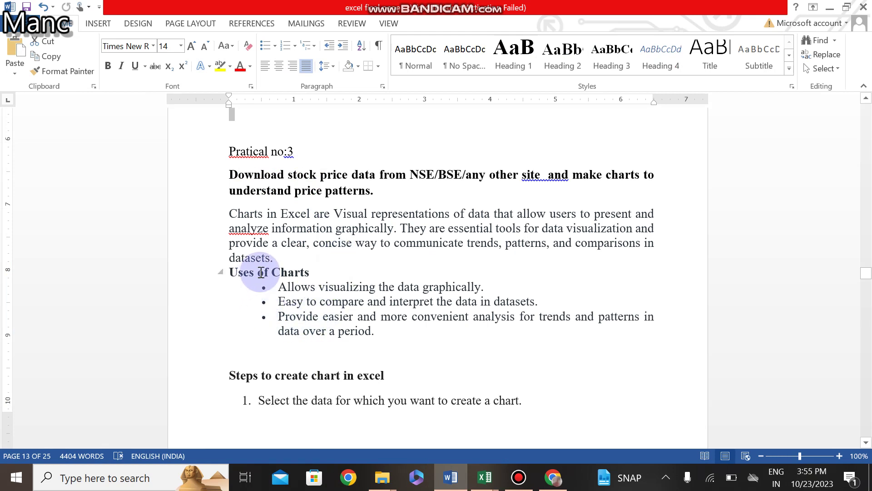
scroll(415, 294, down, 2)
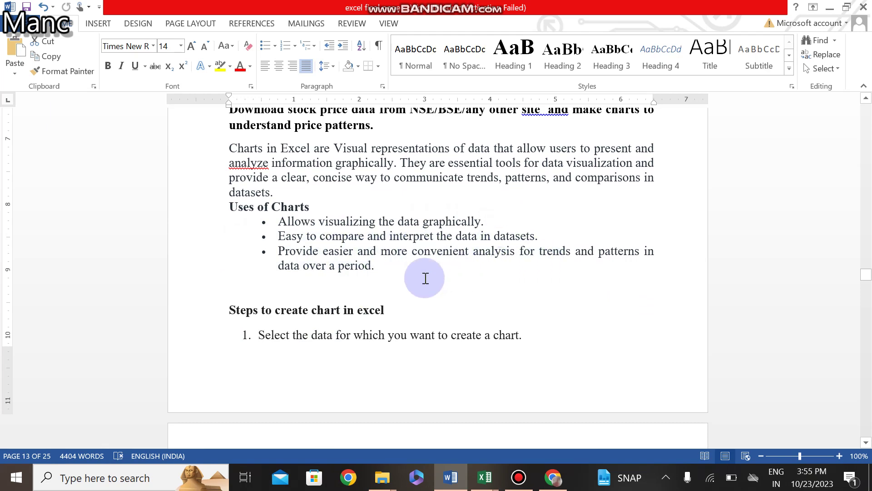
scroll(282, 325, down, 1)
scroll(409, 302, up, 3)
scroll(426, 333, down, 7)
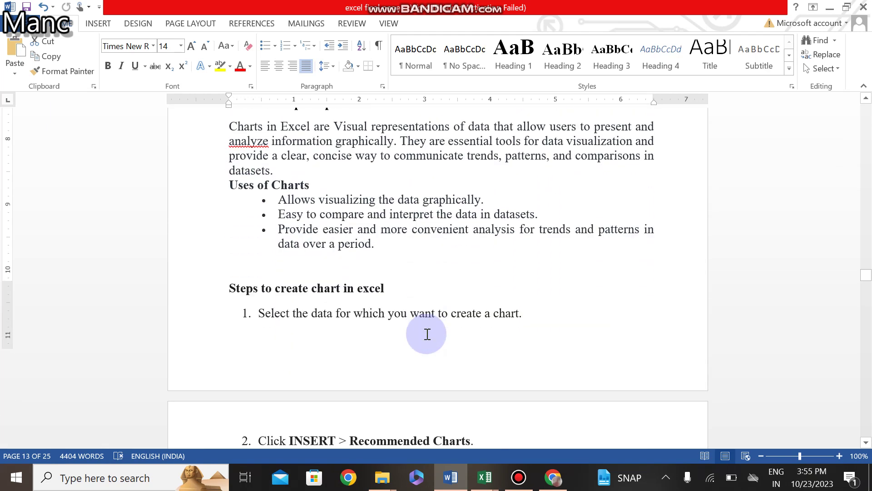
scroll(337, 312, down, 5)
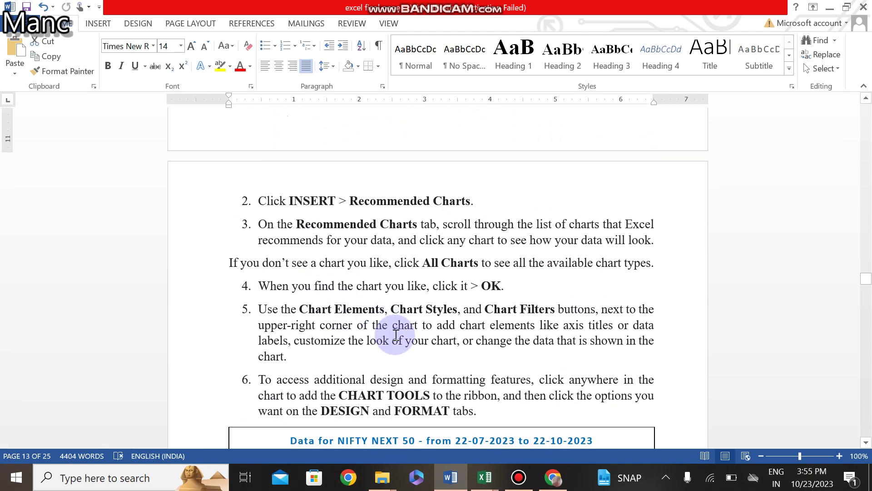
scroll(396, 335, up, 20)
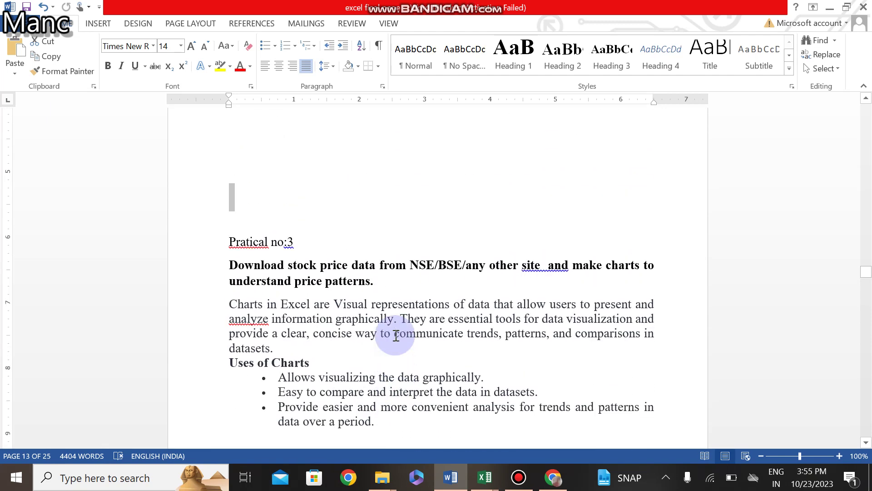
scroll(396, 350, down, 5)
scroll(396, 367, down, 1)
- Switch back to the NIFTY NEXT 50 workbook in Excel and preview column, bar, surface and area charts for the selected data
mouse_move(497, 482)
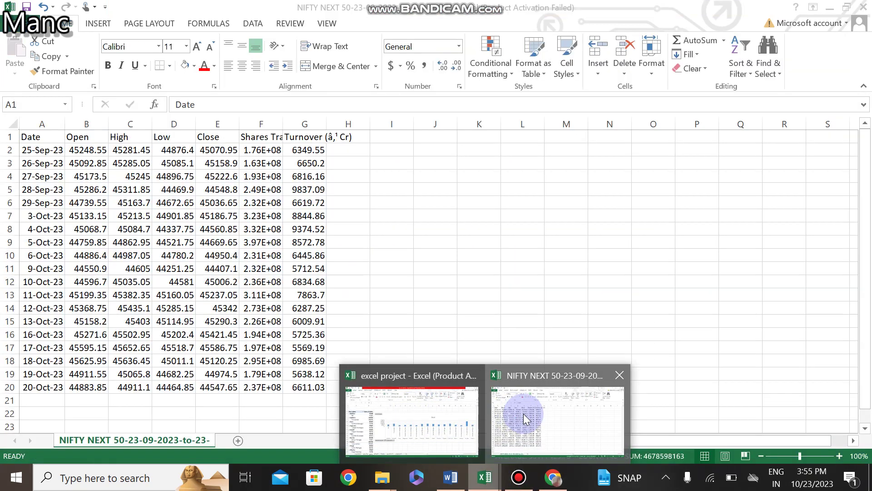
click(523, 414)
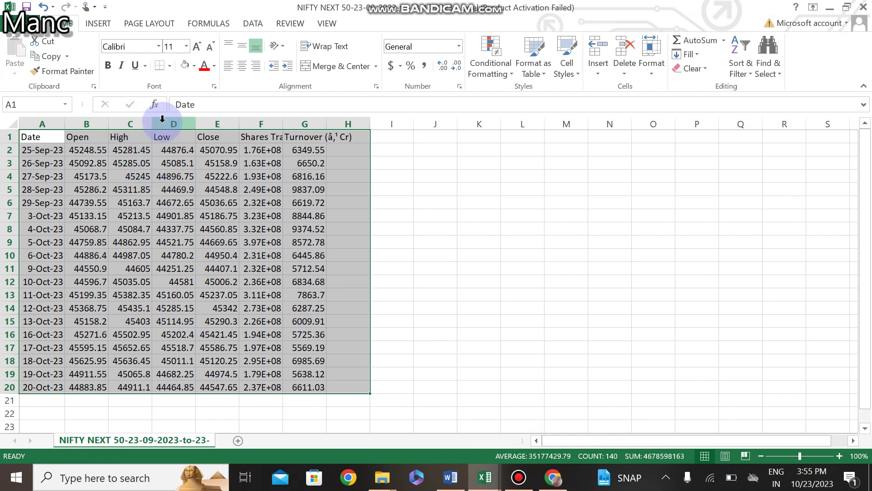
click(109, 25)
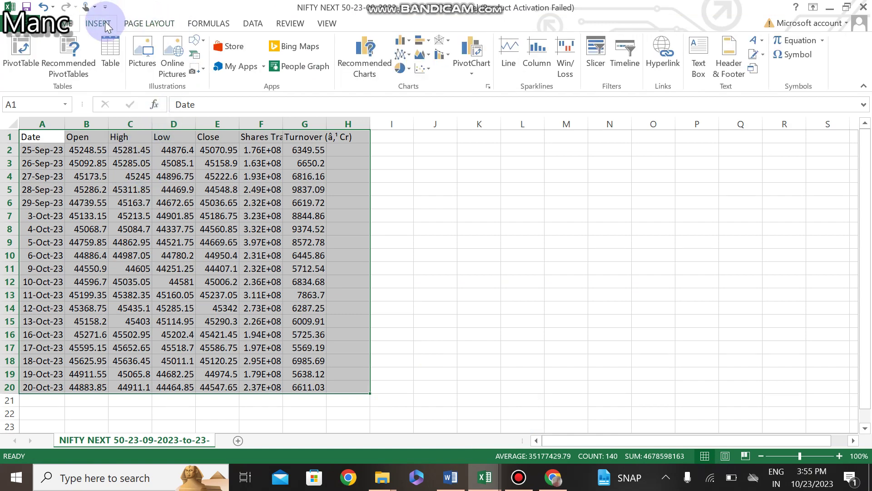
click(402, 44)
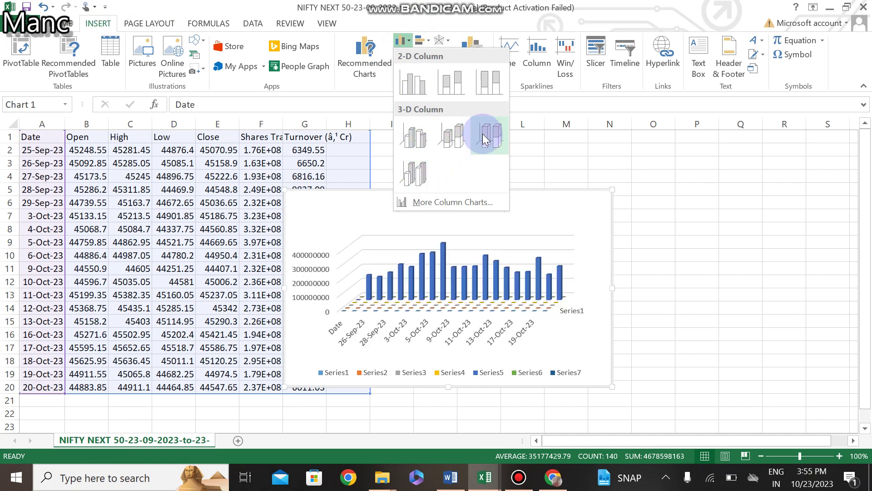
click(422, 41)
click(421, 41)
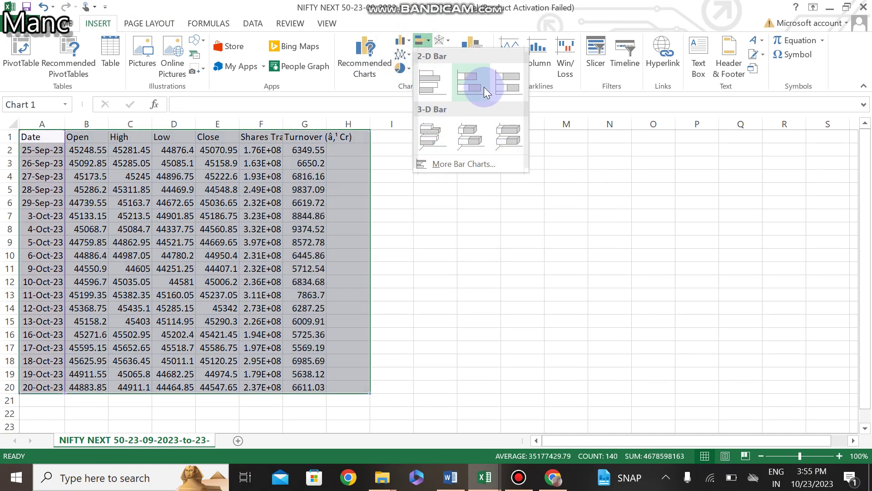
click(442, 42)
click(442, 42)
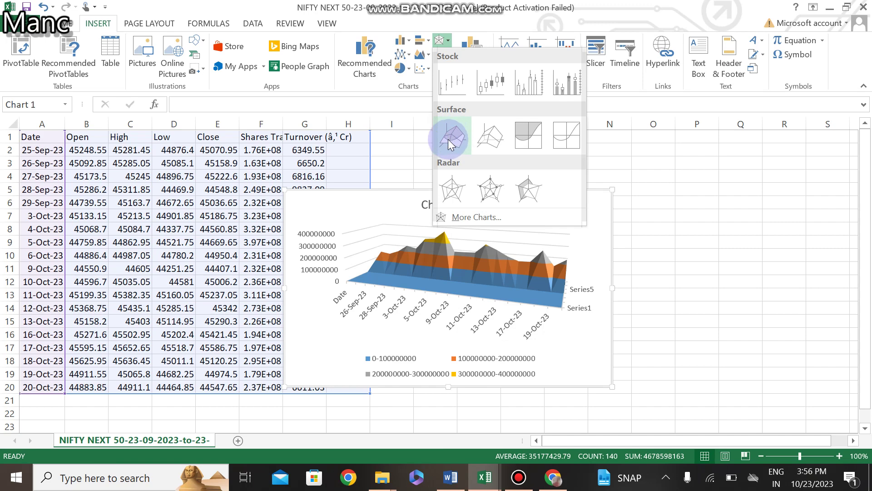
click(422, 55)
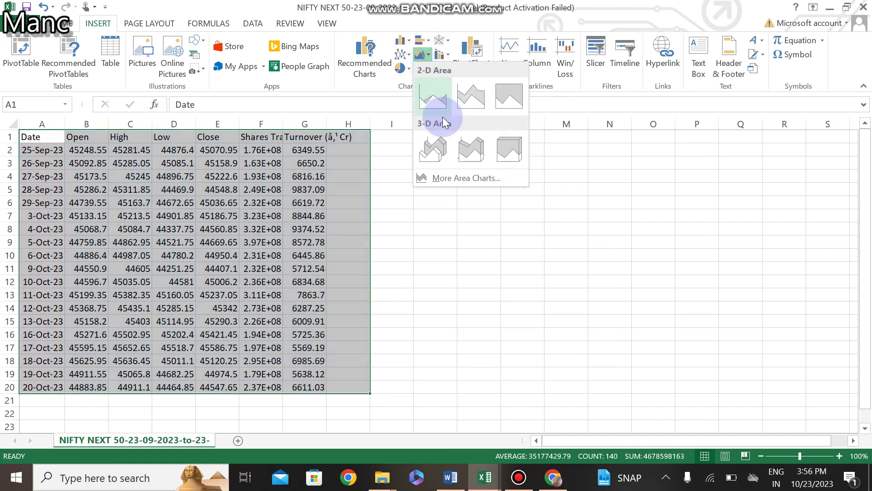
- Insert a 3-D stacked column chart of the selected data and place it beside the table
click(408, 40)
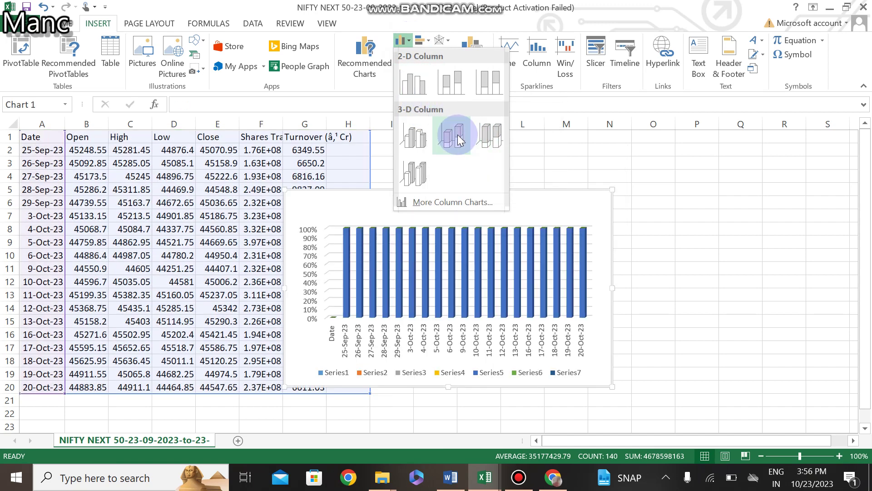
click(457, 134)
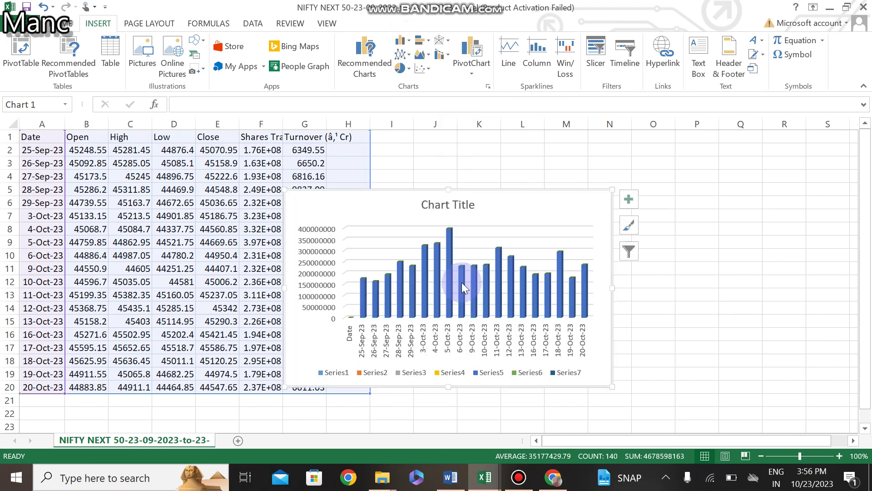
drag(506, 210, 645, 174)
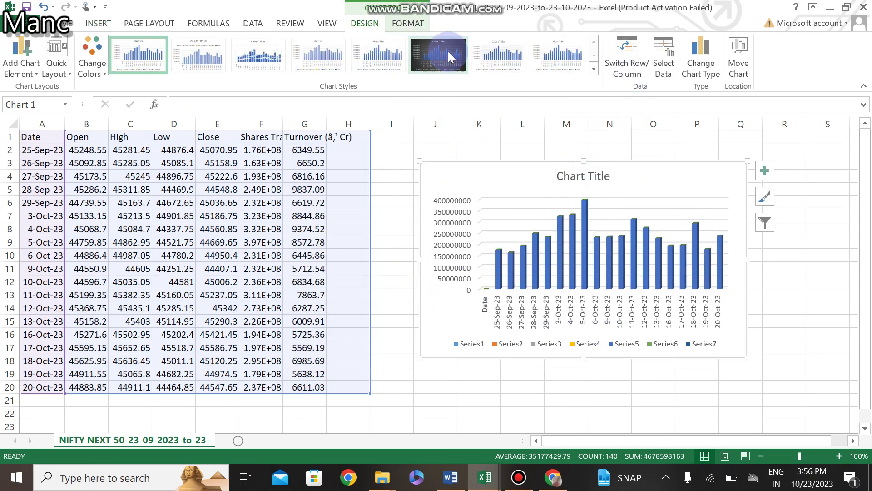
- Try the dark chart style and the one following it, and restore the chart's original white style
click(448, 54)
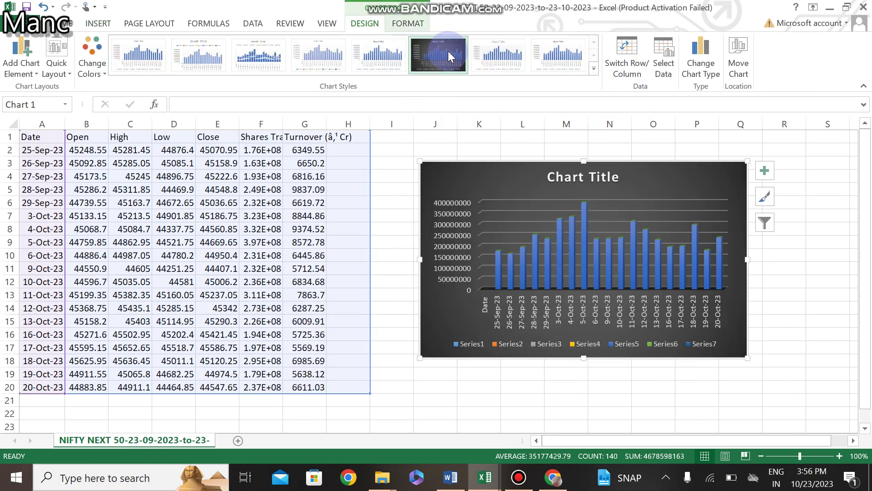
click(500, 60)
click(163, 55)
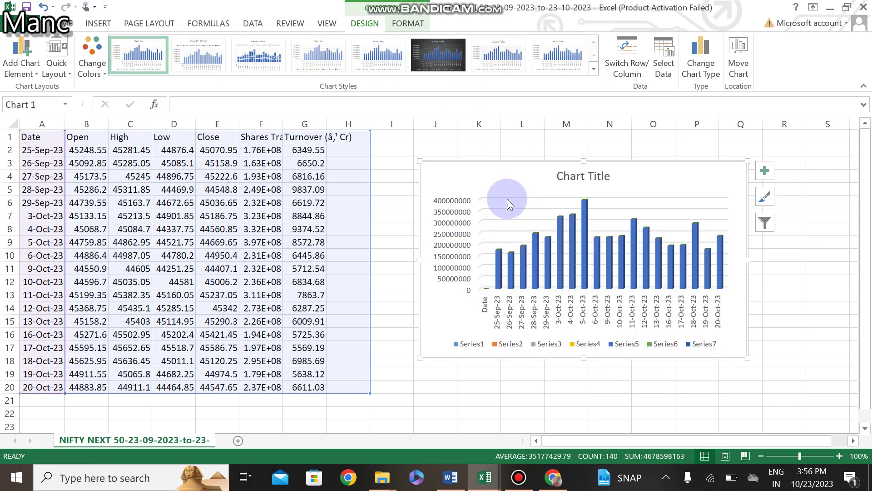
- Look through the fill and font colour palettes available for the selected chart, and close them without choosing a colour
click(66, 23)
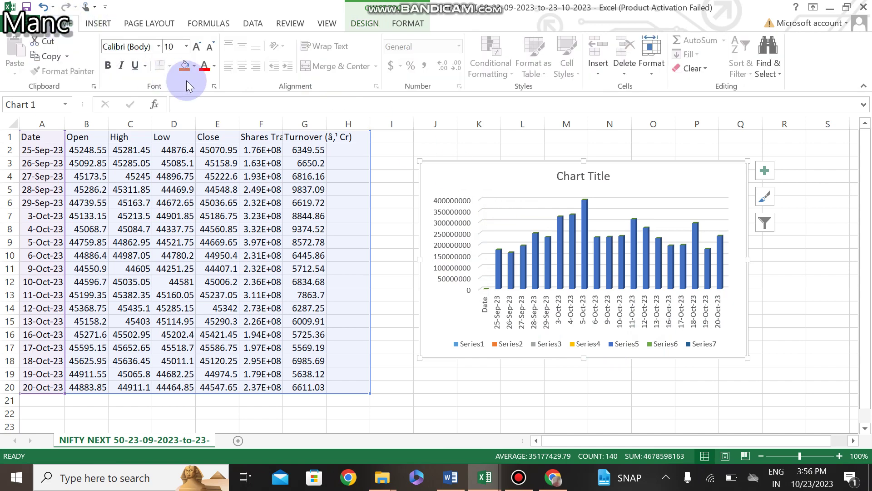
click(193, 66)
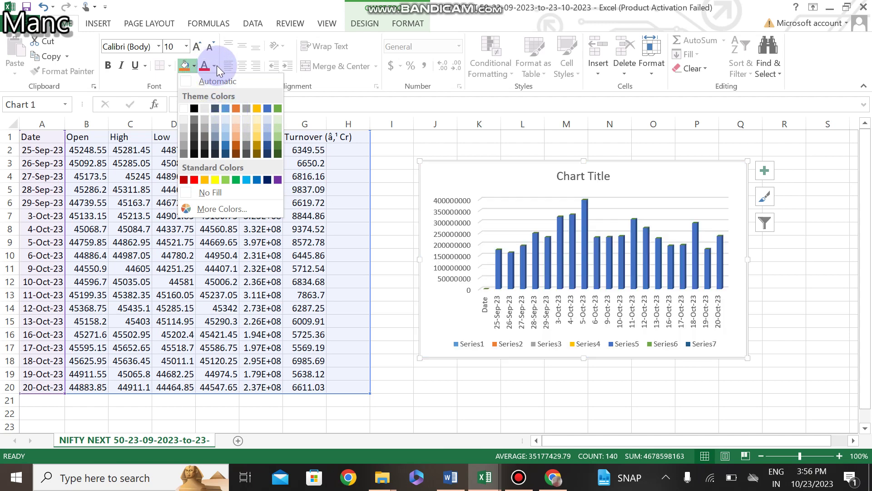
click(216, 65)
click(215, 66)
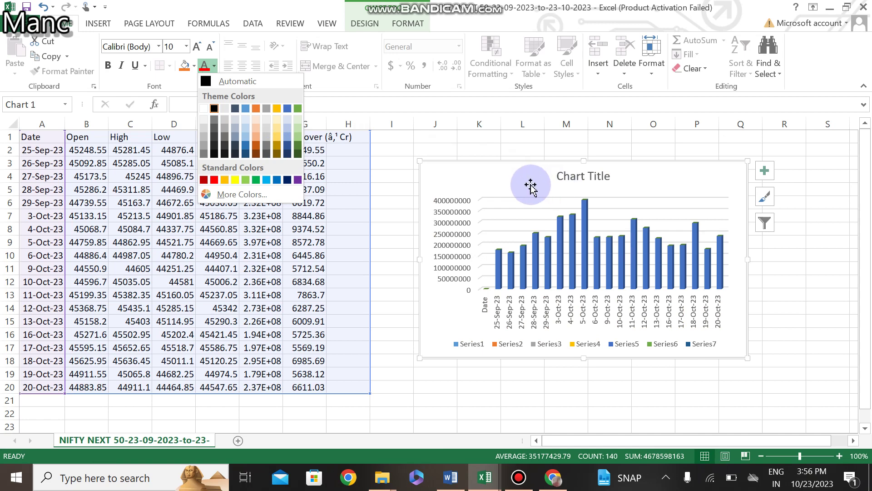
click(518, 161)
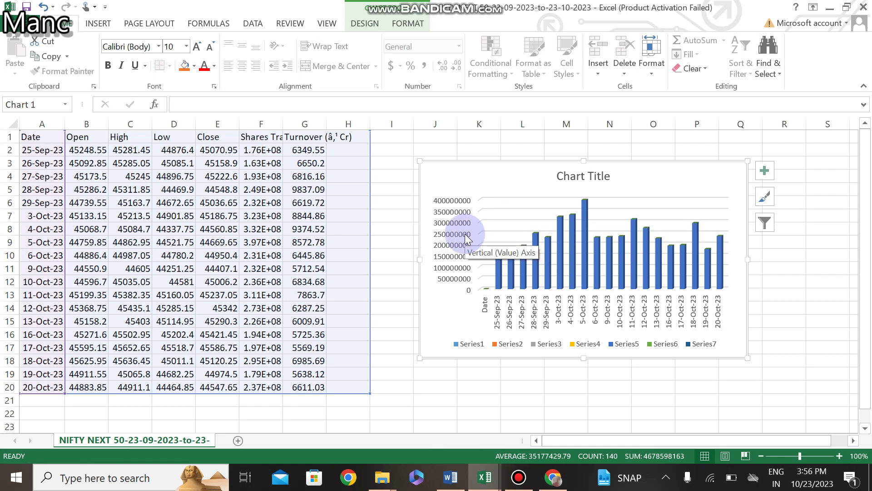
- Capture a rectangular screen snip of the 3-D column chart area
key(Print)
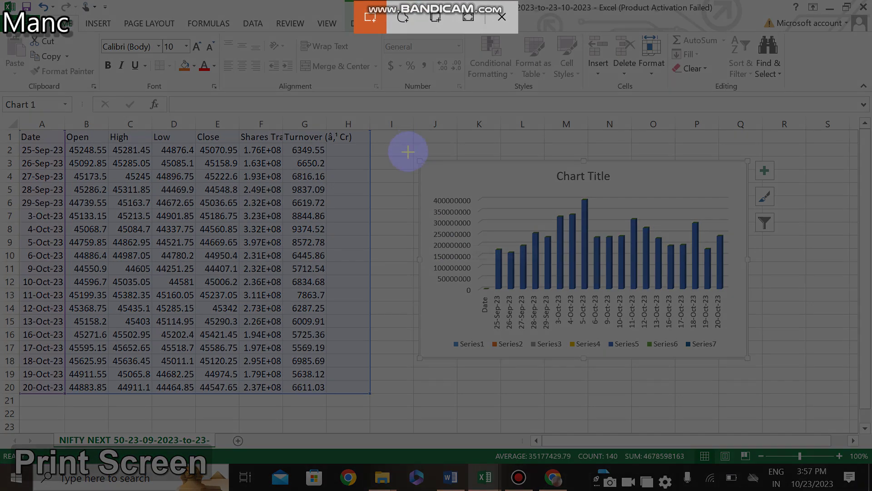
drag(408, 151, 709, 411)
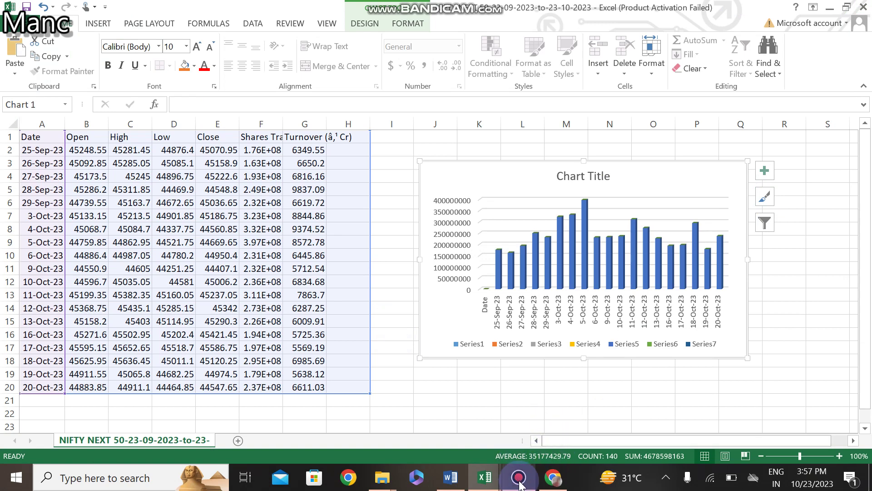
- Switch to the Word document and review the remaining chart-creation steps and the sample NIFTY NEXT 50 charts below them
click(551, 483)
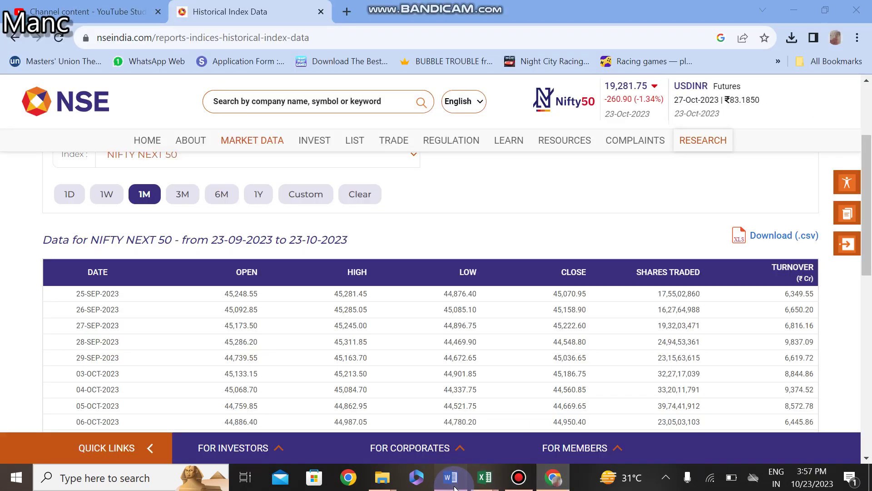
click(451, 477)
scroll(462, 334, up, 1)
scroll(467, 336, down, 8)
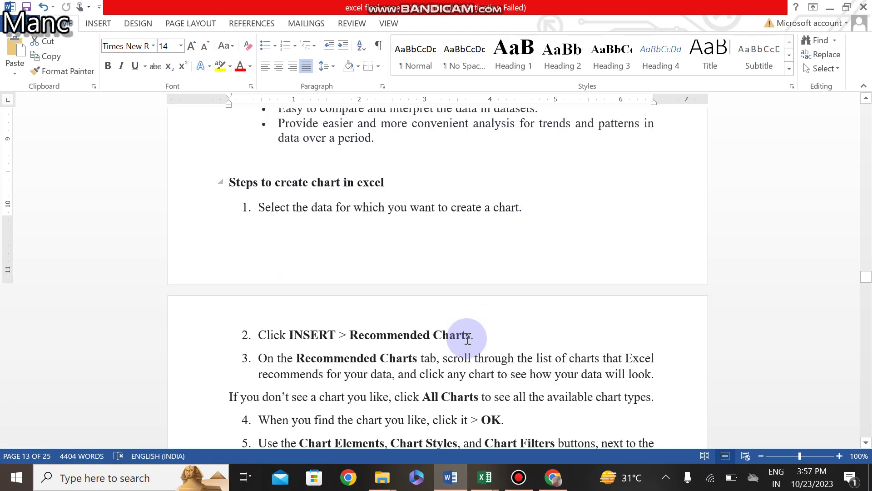
scroll(467, 338, down, 8)
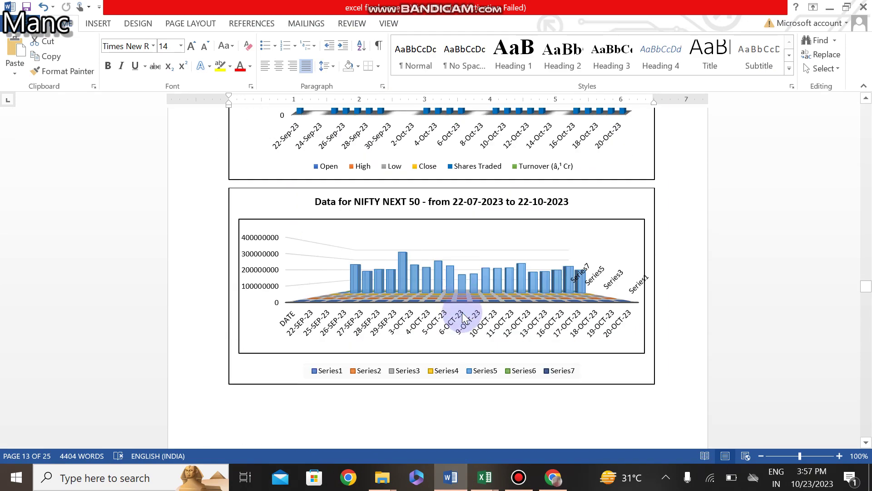
scroll(462, 316, up, 4)
scroll(462, 317, up, 4)
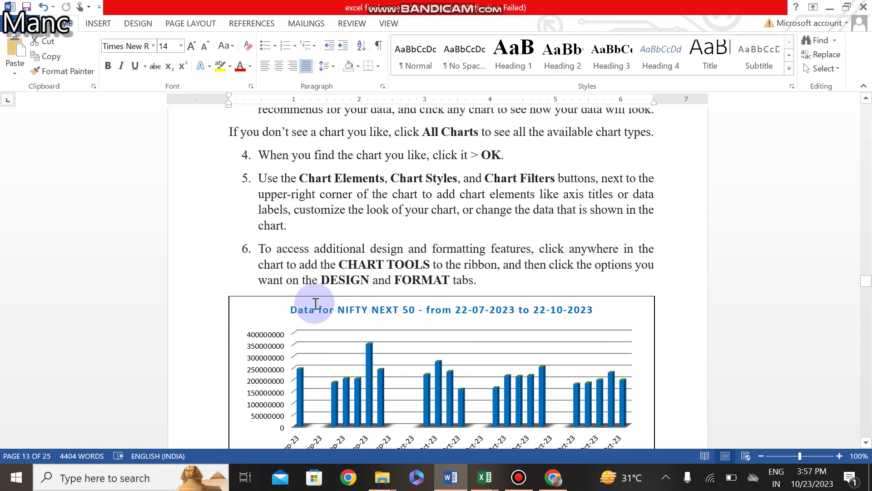
scroll(250, 300, down, 4)
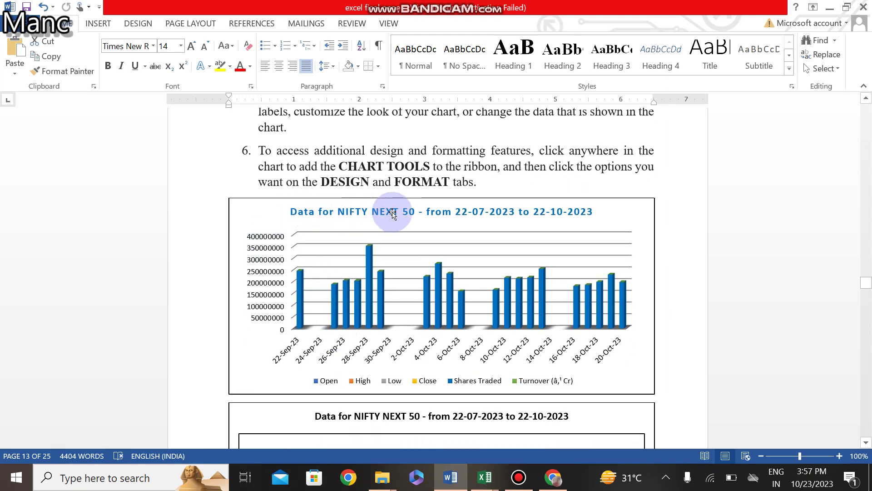
- Return to the NIFTY NEXT 50 workbook in Excel and select the chart's title
click(486, 483)
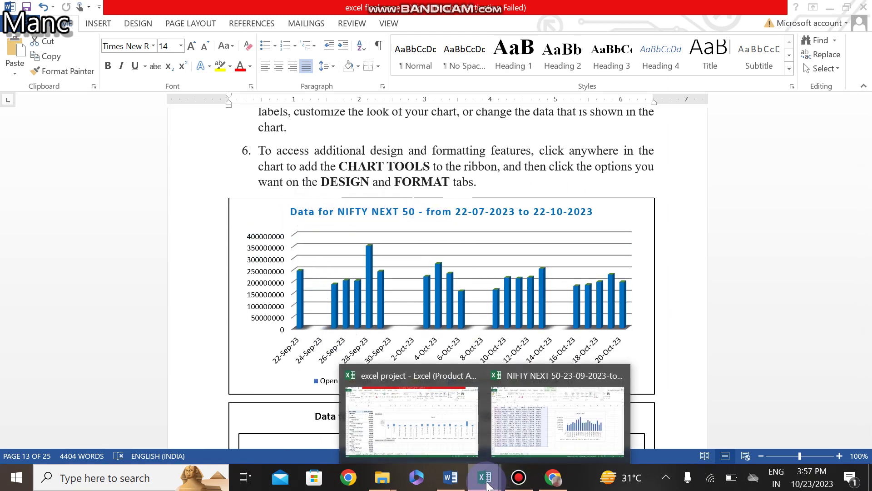
click(511, 429)
click(567, 176)
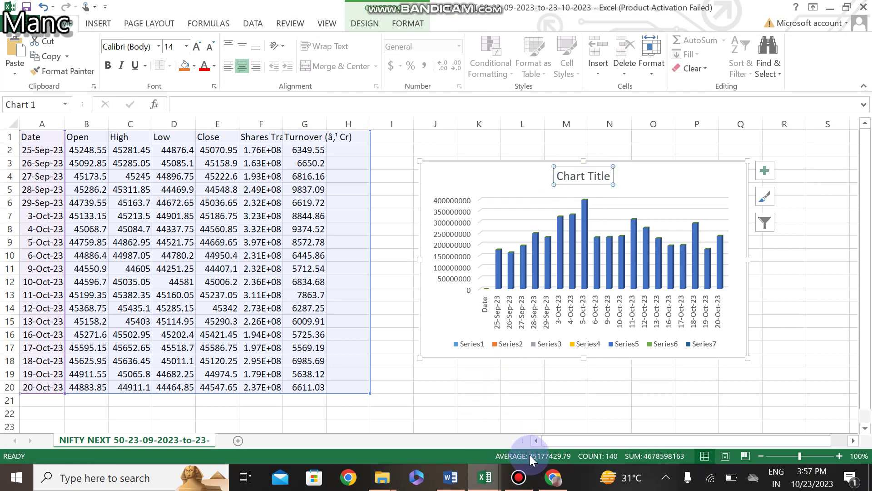
- Highlight the heading "Data for NIFTY NEXT 50 - from 23-09-2023 to 23-10-2023" on the NSE page in Chrome, and return to the Excel workbook
click(552, 477)
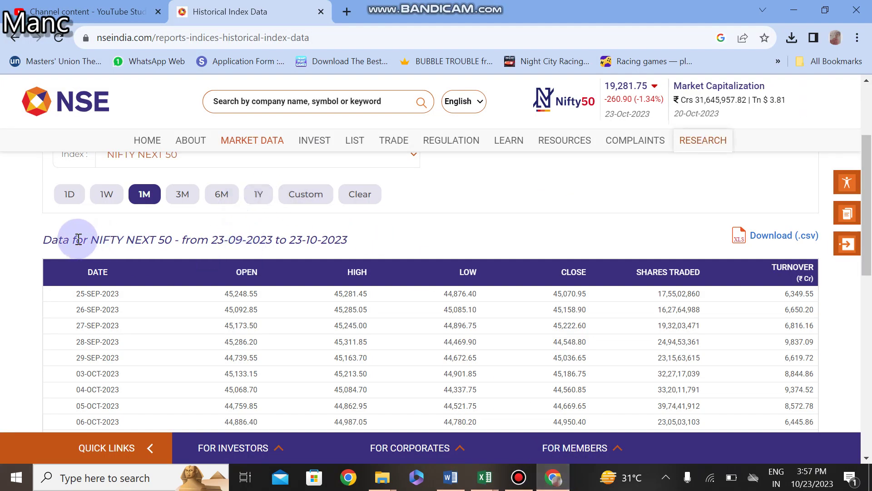
drag(46, 241, 336, 237)
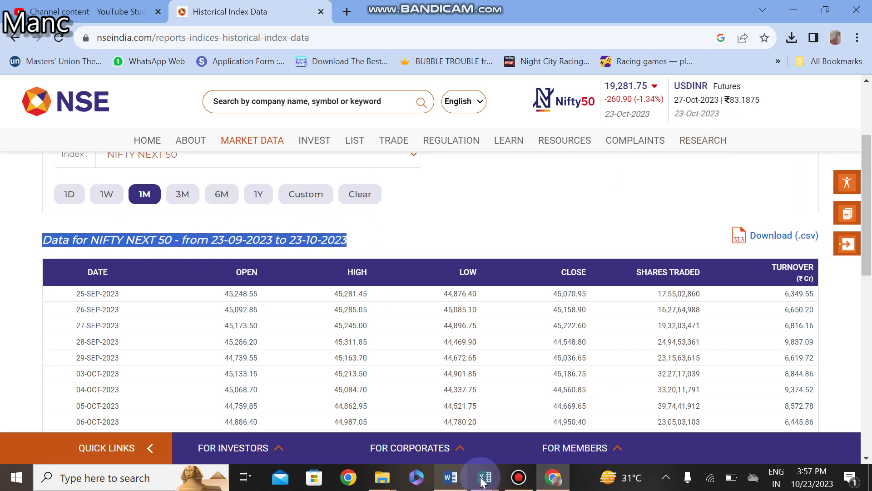
mouse_move(482, 481)
click(522, 429)
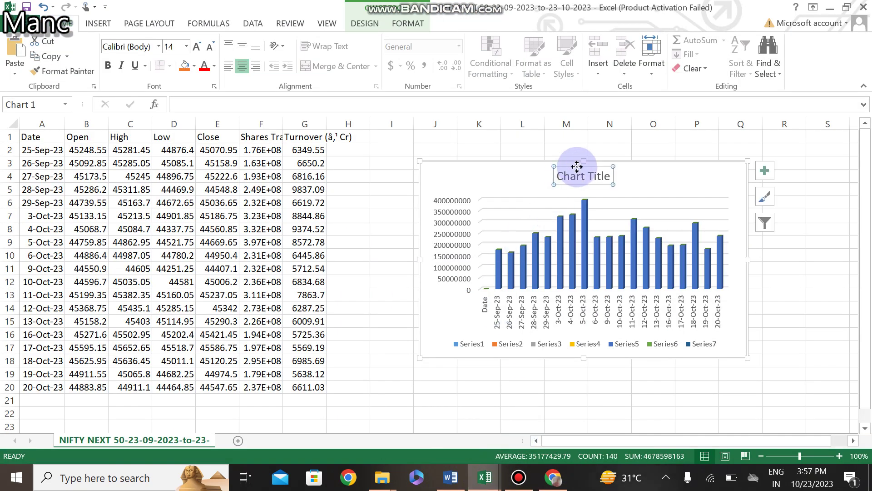
- Switch to the Word document and examine the titles, axes and legends of its two sample NIFTY NEXT 50 charts
click(466, 478)
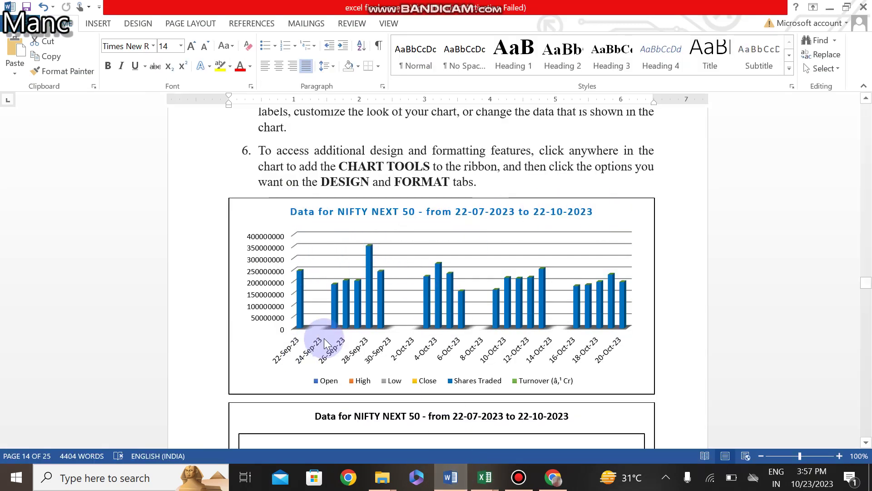
click(482, 484)
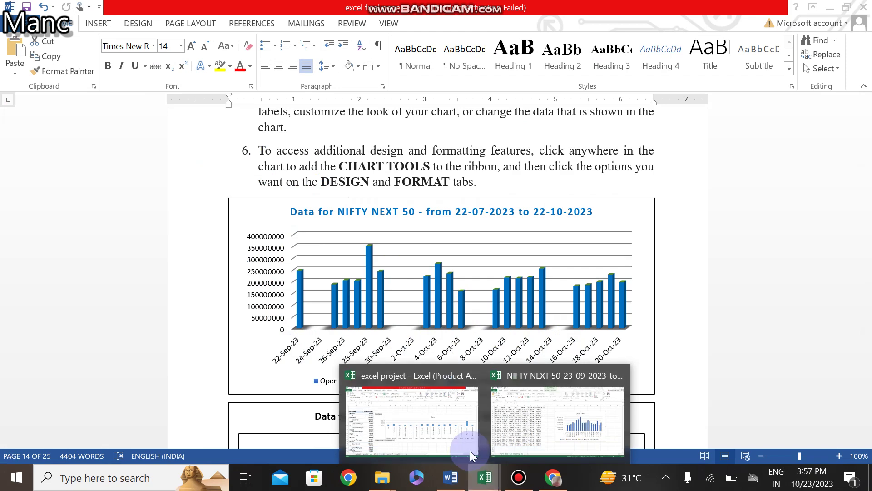
scroll(393, 300, down, 2)
scroll(393, 300, down, 6)
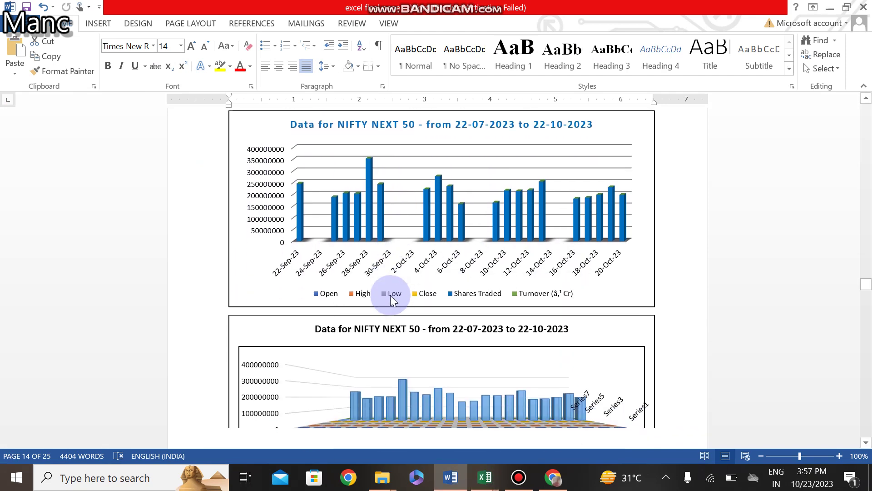
scroll(491, 313, up, 4)
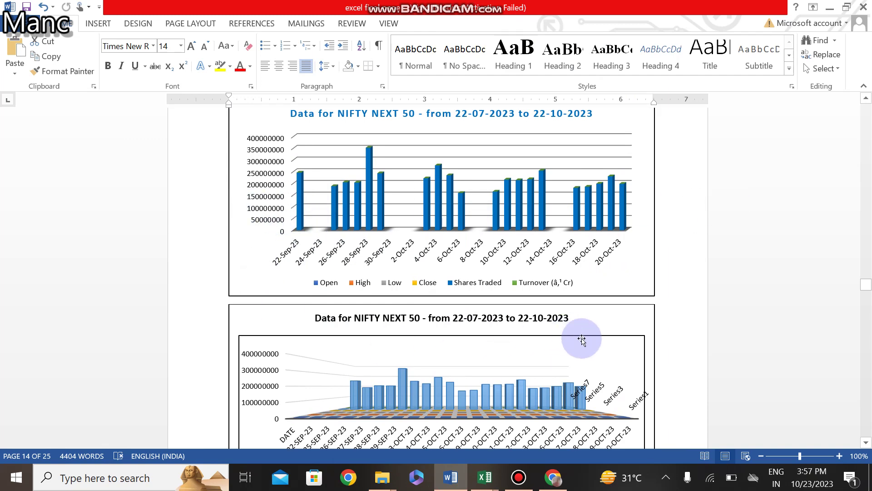
scroll(590, 354, up, 4)
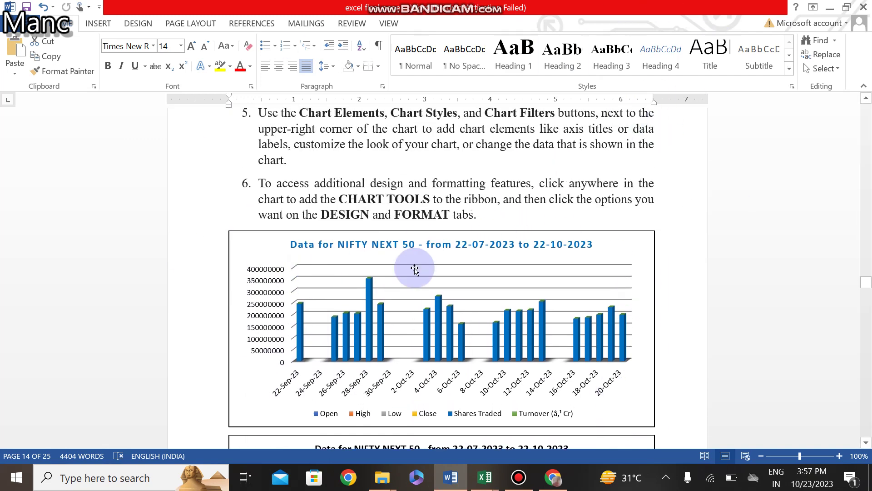
scroll(450, 309, down, 5)
scroll(470, 266, down, 1)
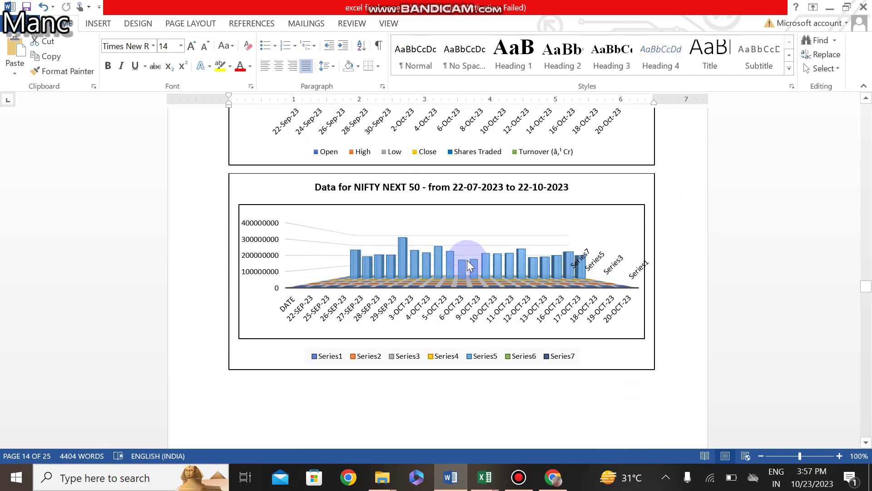
scroll(468, 263, up, 4)
scroll(467, 262, down, 5)
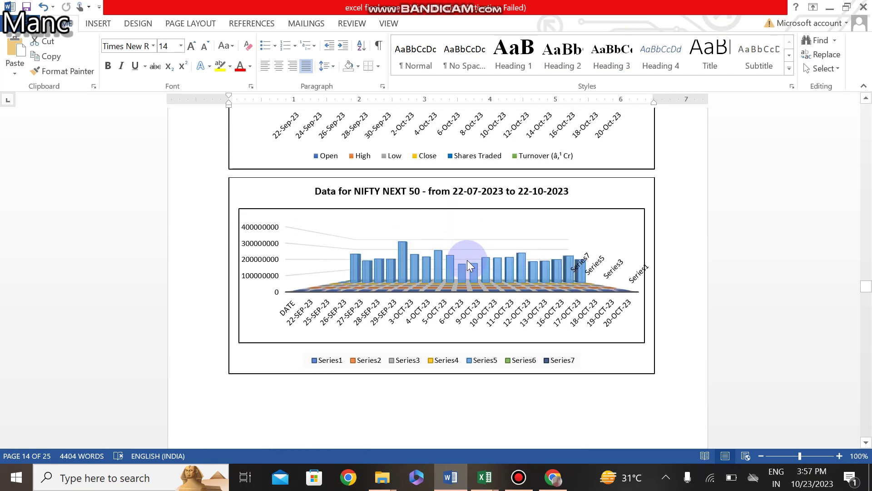
- Read the Pratical 4 introduction on pivot tables, and switch to the employee table on Sheet3 of the excel project workbook in Excel
scroll(468, 260, down, 7)
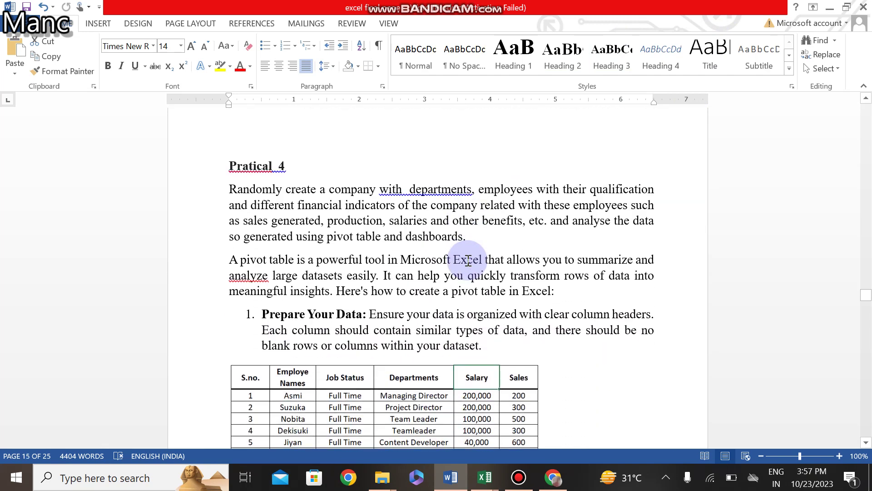
scroll(468, 261, down, 2)
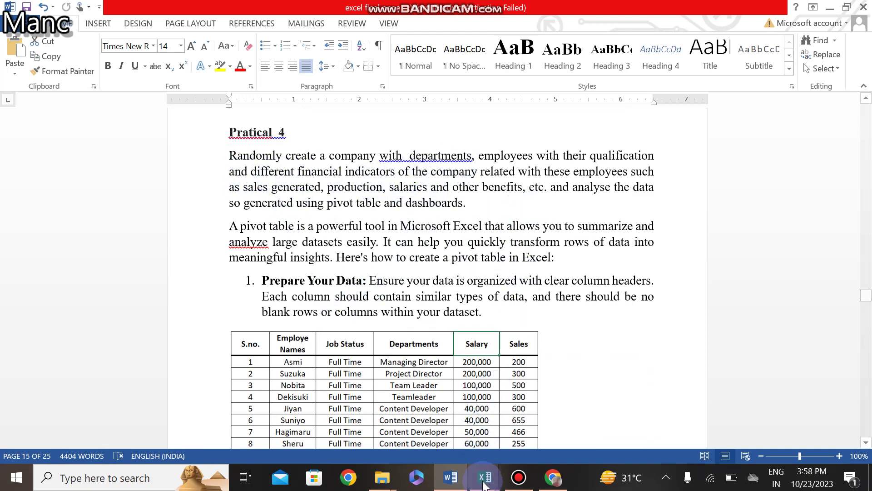
mouse_move(484, 485)
click(411, 427)
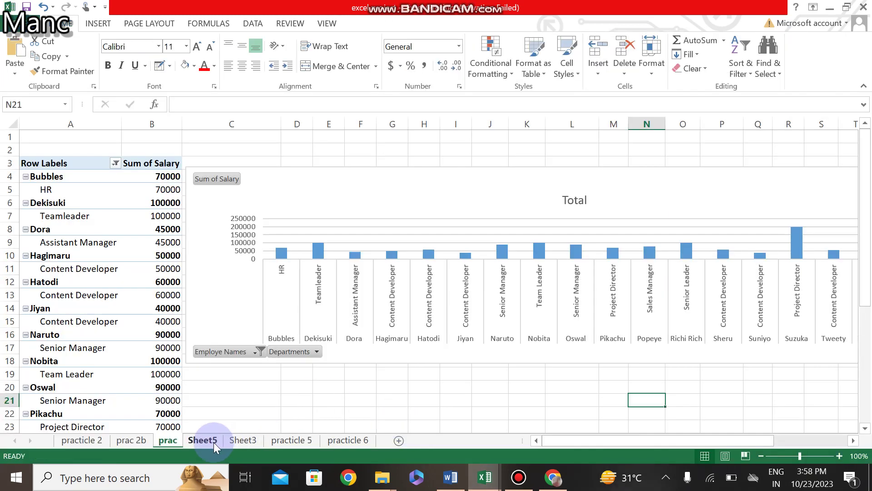
click(214, 441)
click(243, 441)
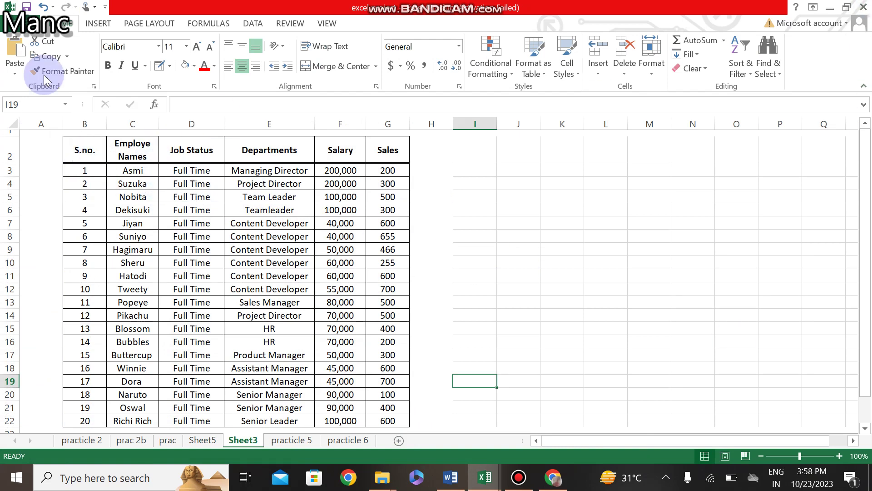
- Go through the table's employee names, job status, departments, salary and sales columns by selecting cells in each
drag(131, 183, 121, 423)
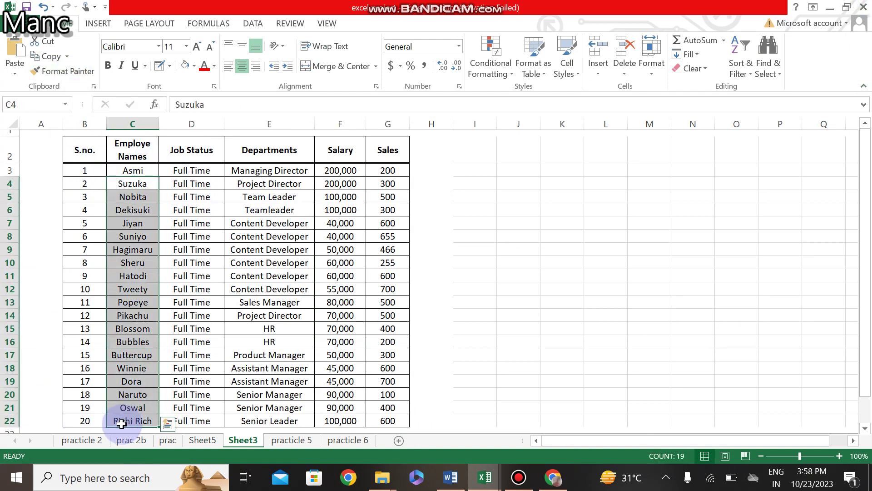
click(121, 423)
drag(196, 186, 211, 382)
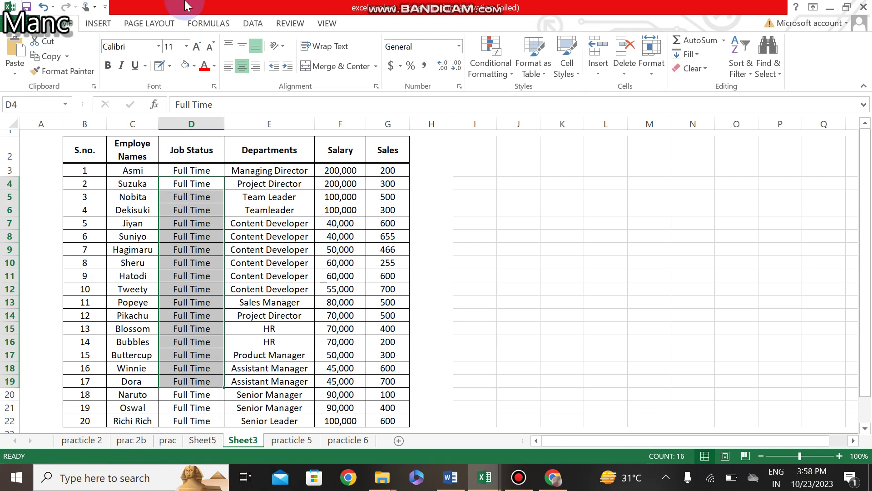
click(268, 223)
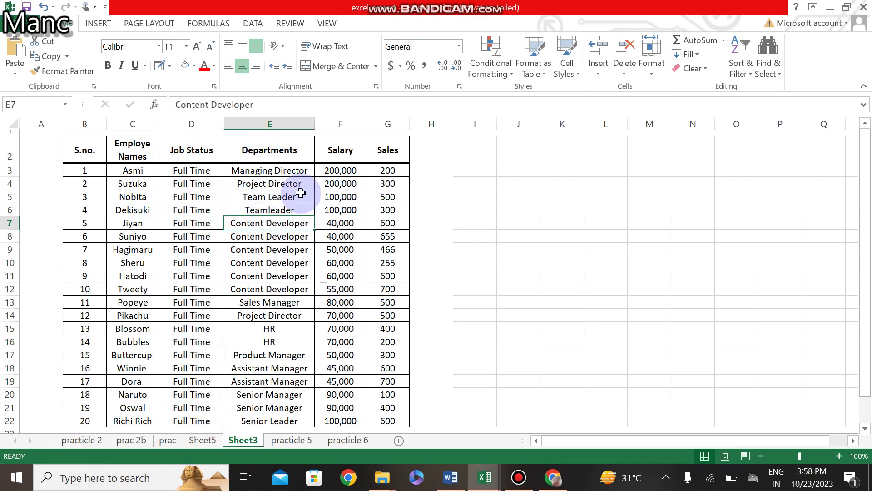
click(335, 183)
click(387, 197)
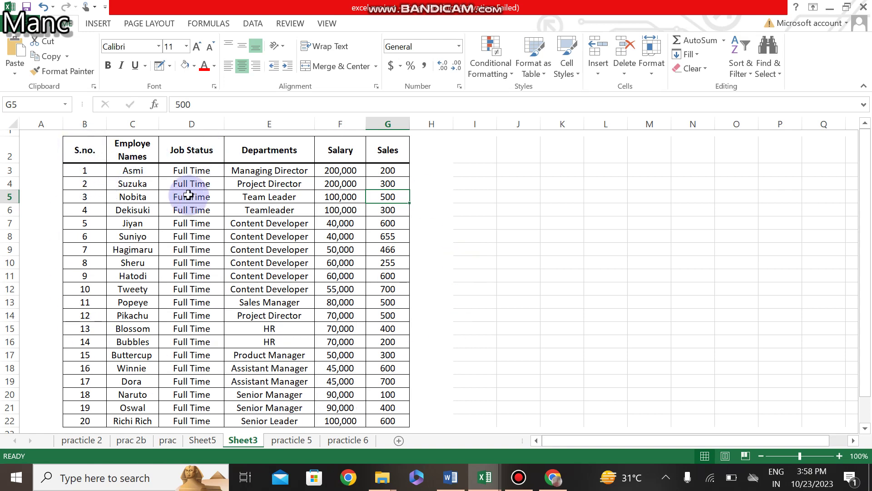
- Switch to the Word document and read the pivot table instructions, from preparing the data to building the table
click(451, 477)
scroll(465, 346, down, 3)
scroll(465, 346, down, 15)
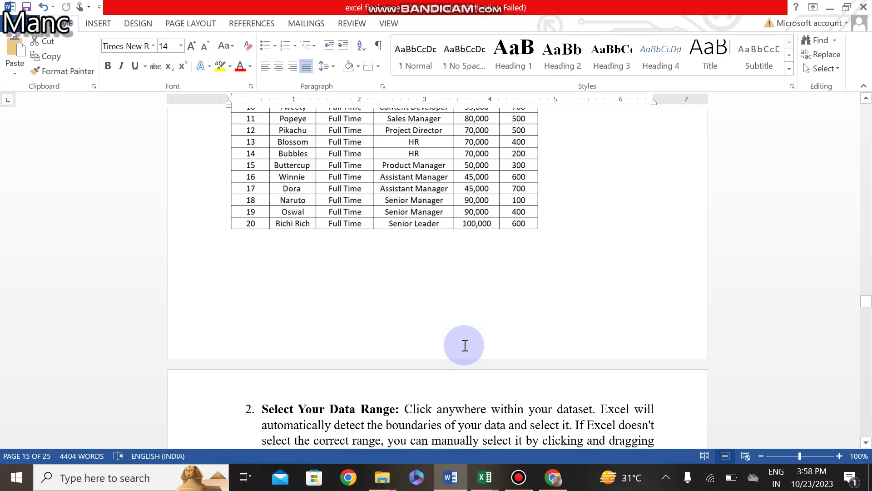
scroll(465, 345, up, 5)
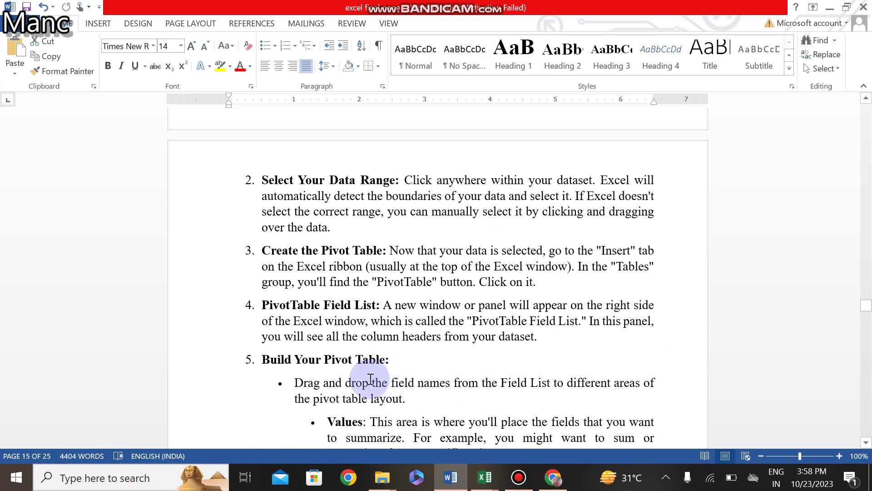
scroll(396, 357, up, 12)
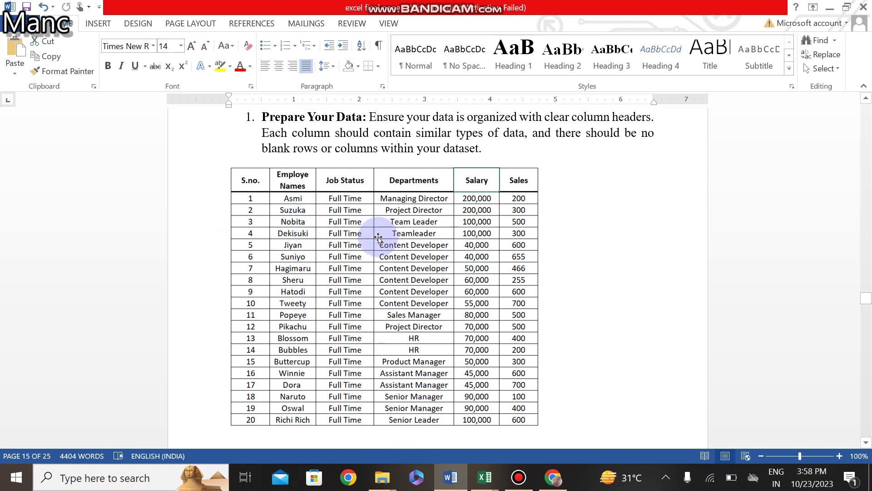
scroll(489, 295, up, 3)
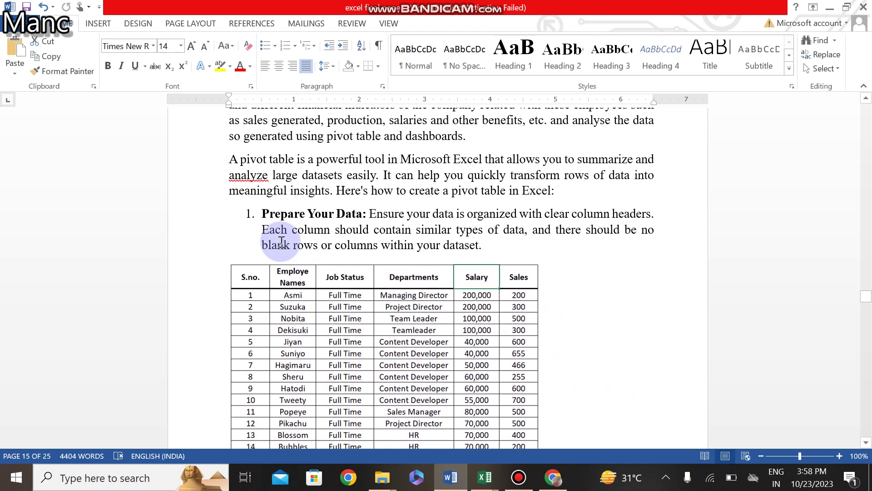
- Read on through the pivot table instructions, from the sample employee table to the Values, Rows and Columns areas
scroll(352, 303, down, 5)
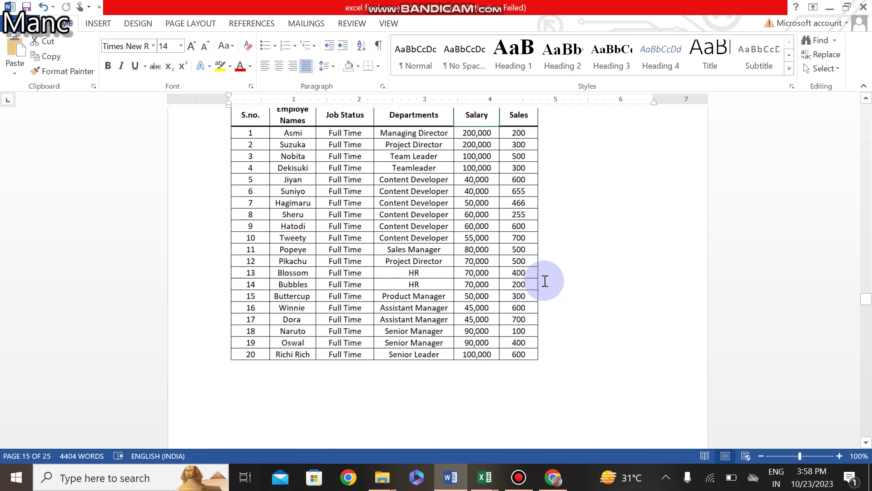
scroll(545, 280, down, 9)
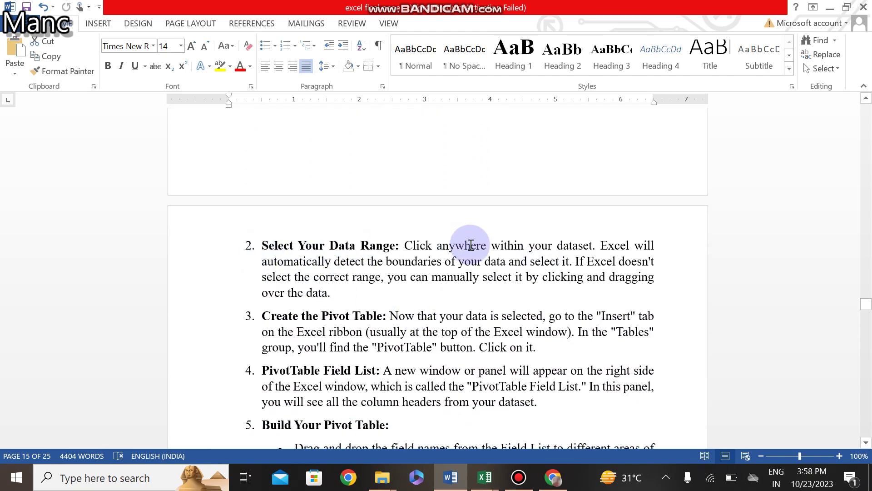
scroll(389, 407, down, 2)
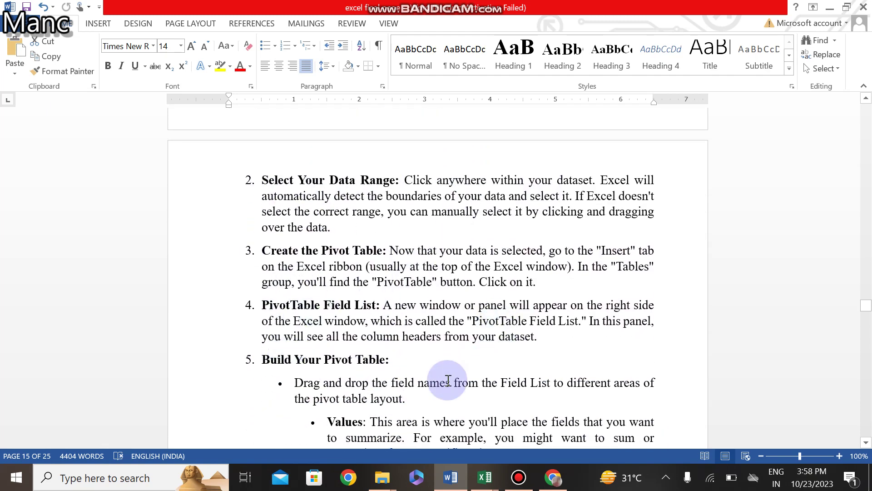
scroll(372, 380, down, 3)
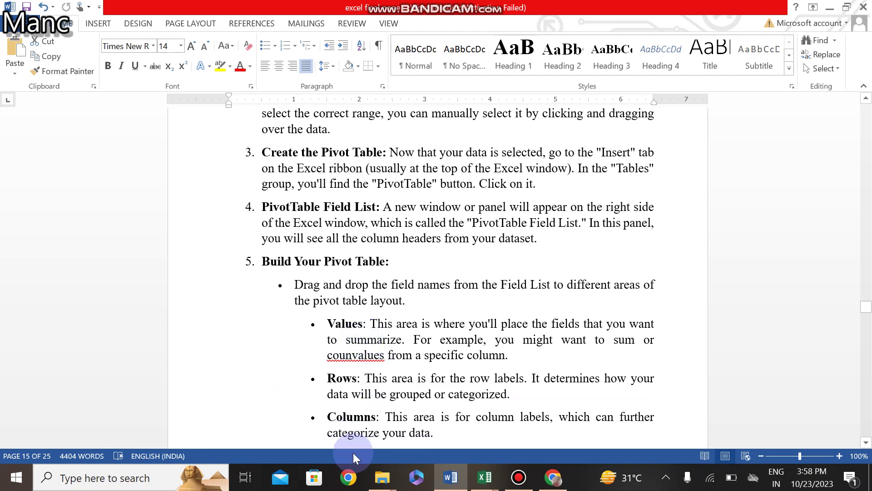
- Switch to the excel project workbook in Excel and insert a PivotChart with PivotTable from Sheet3's B2:G22 on a new worksheet
mouse_move(479, 482)
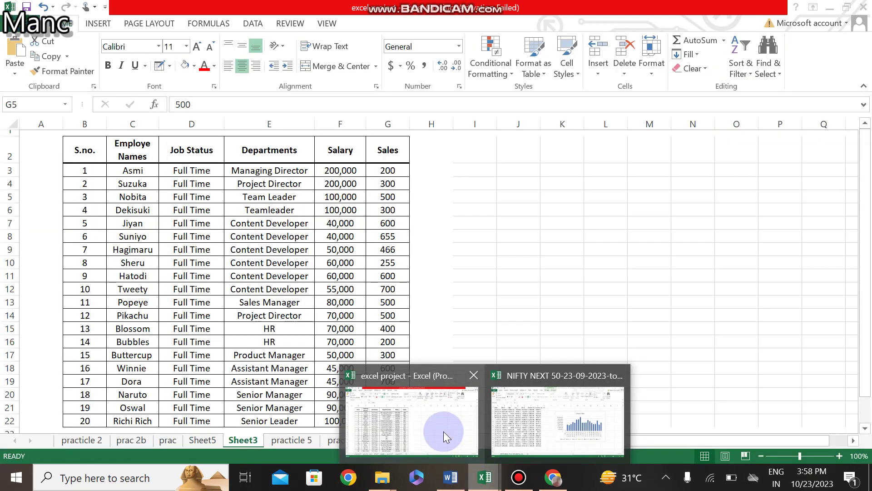
click(444, 431)
drag(82, 152, 385, 411)
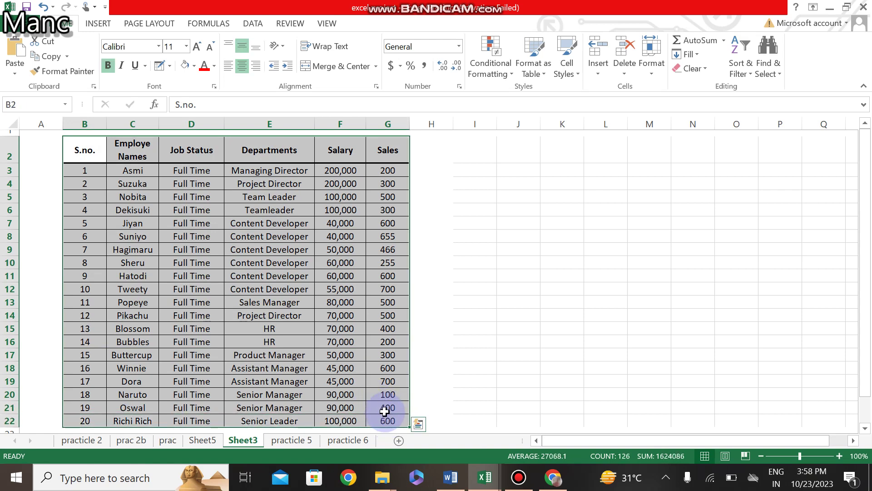
click(94, 21)
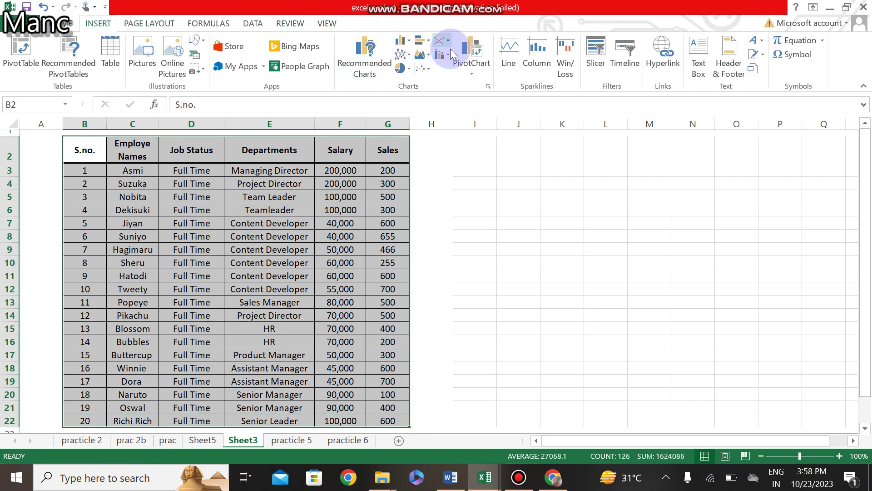
click(472, 71)
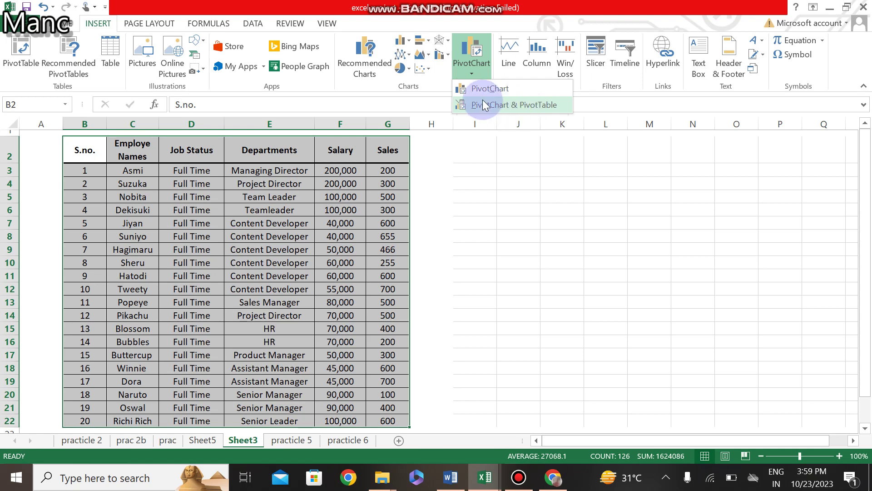
click(533, 103)
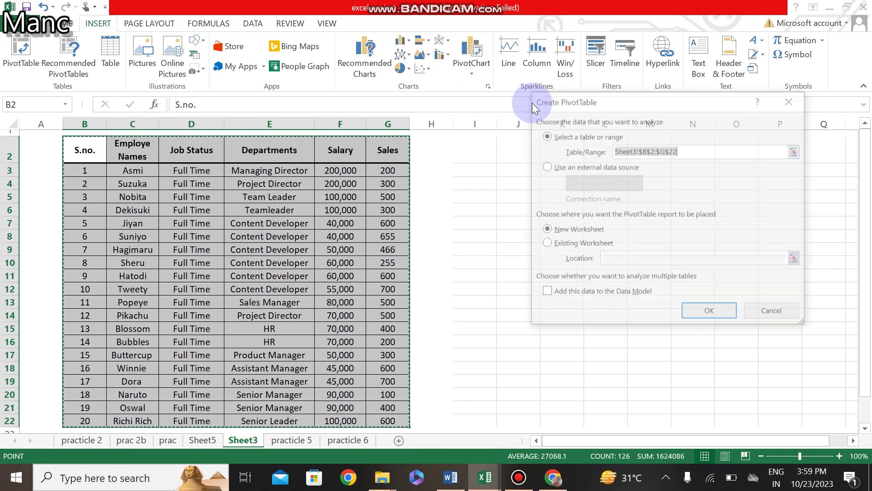
click(712, 313)
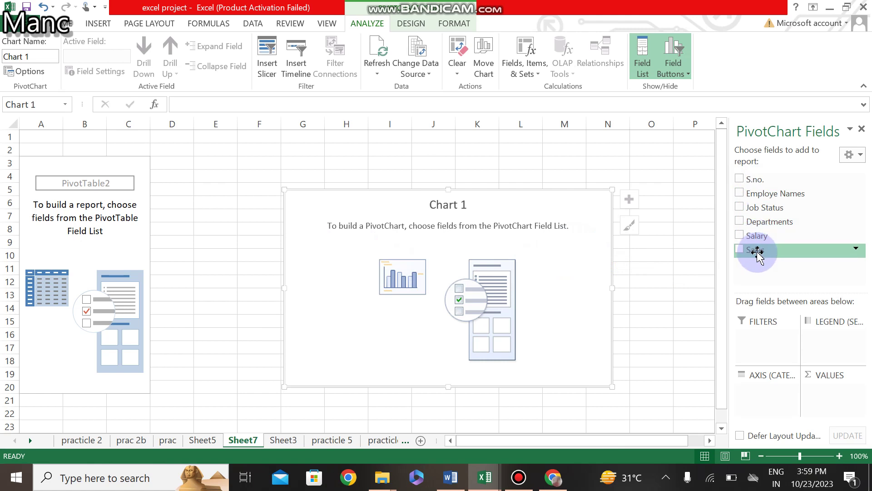
- Examine the field list, the finished salary pivot table and chart on Sheet5, and the columns of the source employee table on Sheet3
drag(757, 254, 778, 206)
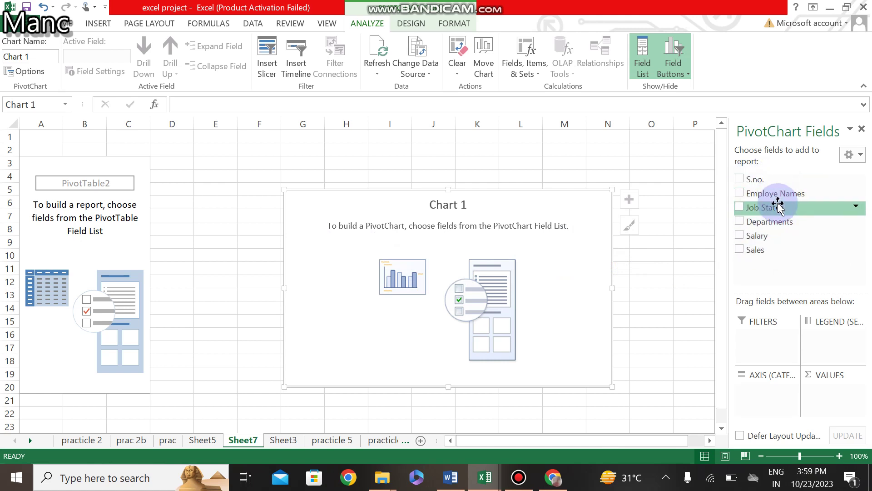
drag(778, 206, 736, 226)
click(204, 439)
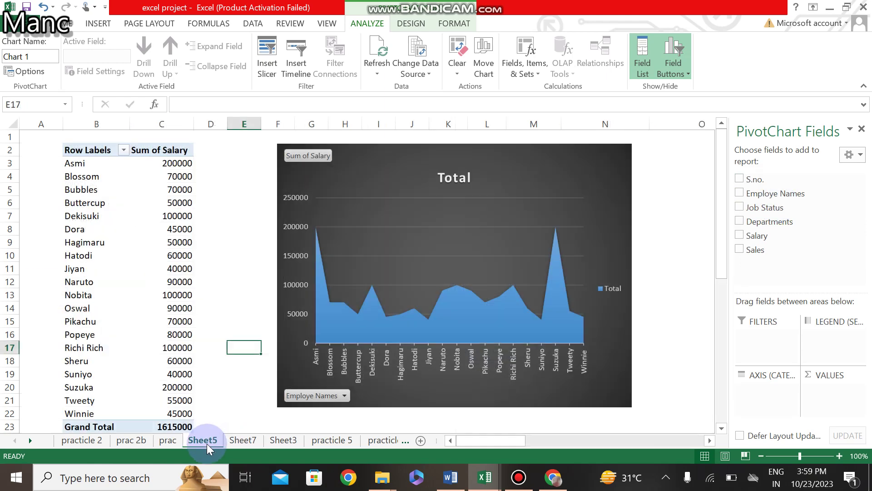
click(282, 441)
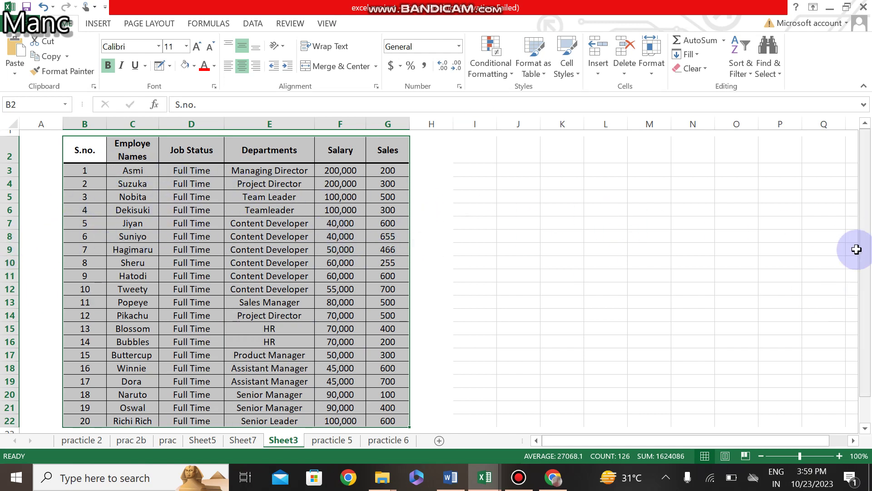
click(132, 248)
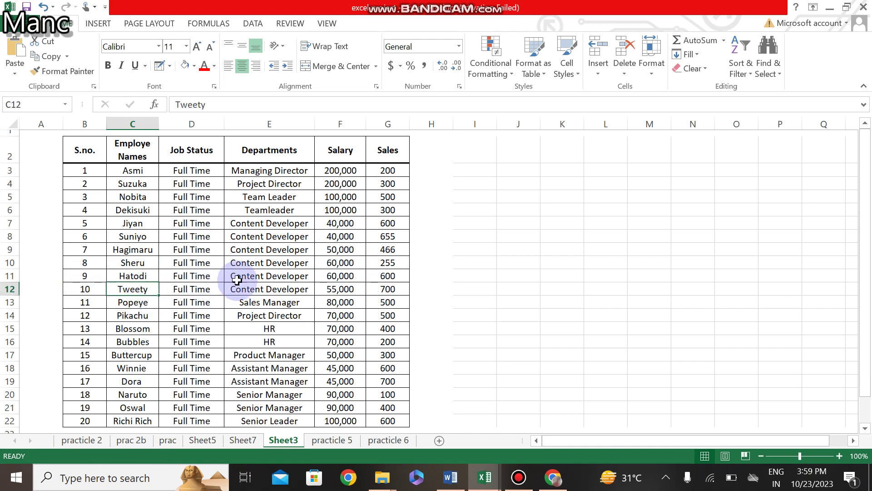
click(385, 302)
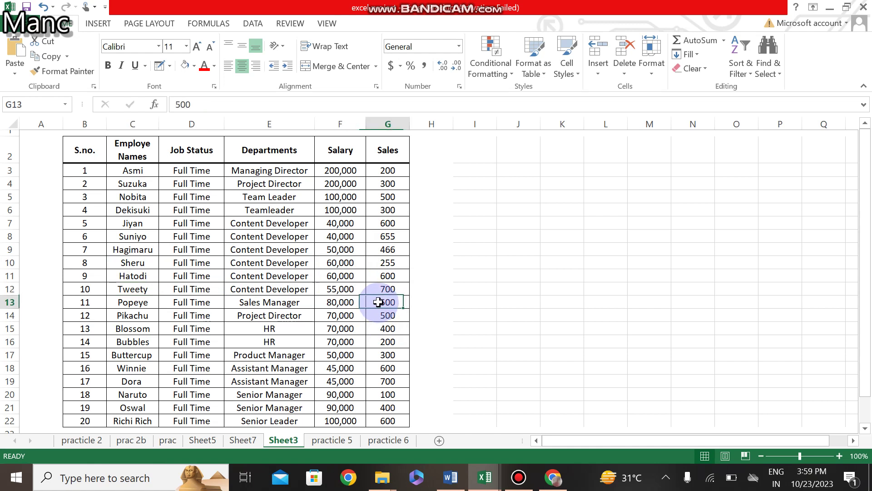
click(259, 172)
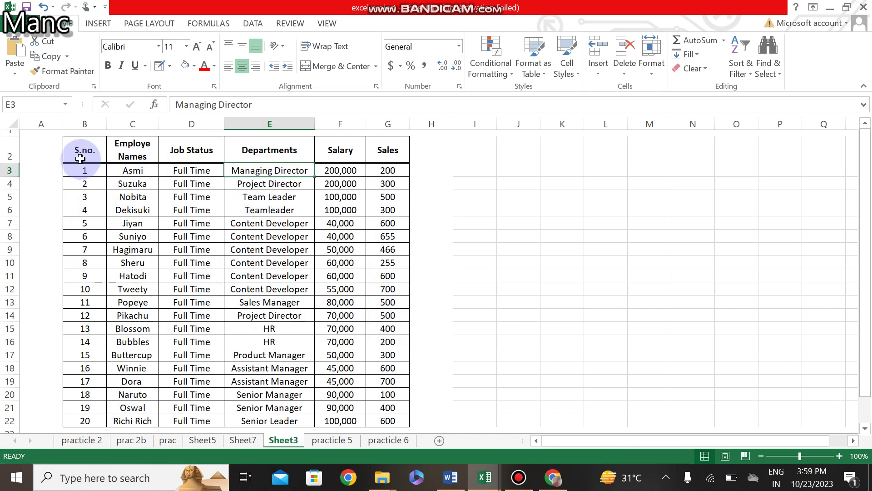
click(80, 143)
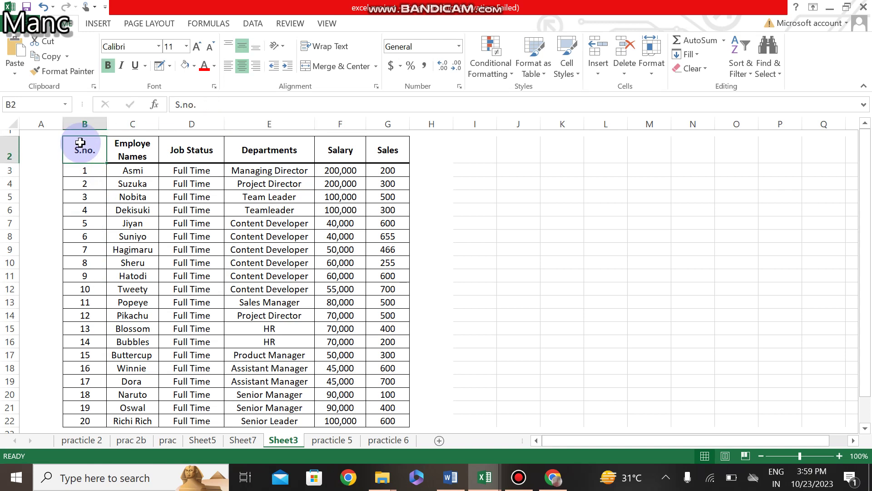
- Add the Employe Names, Salary and Sales fields to the empty pivot table and chart on Sheet7
click(233, 439)
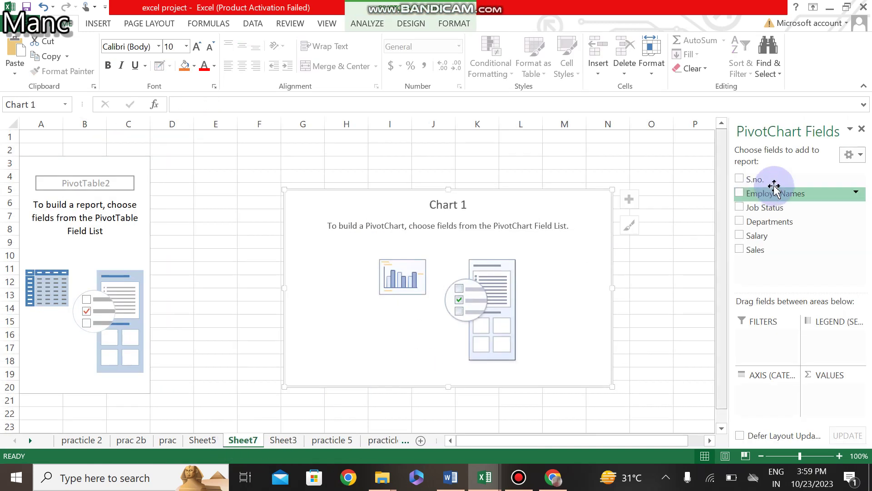
click(740, 194)
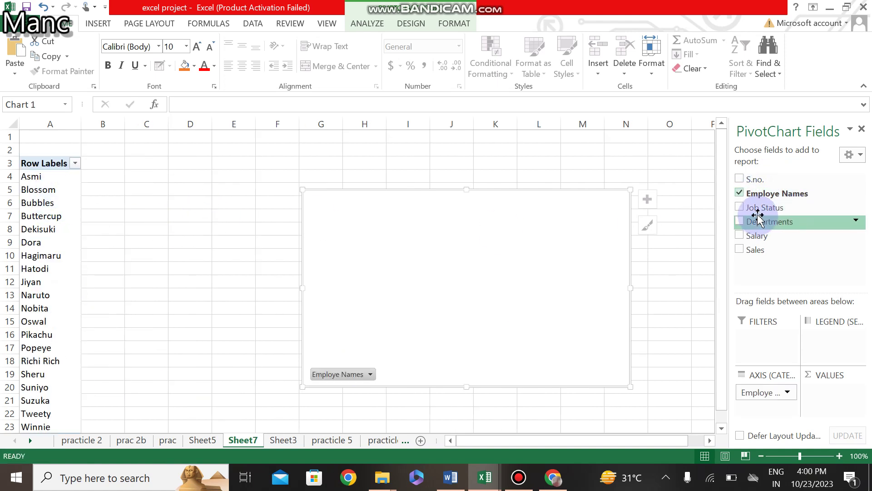
click(739, 235)
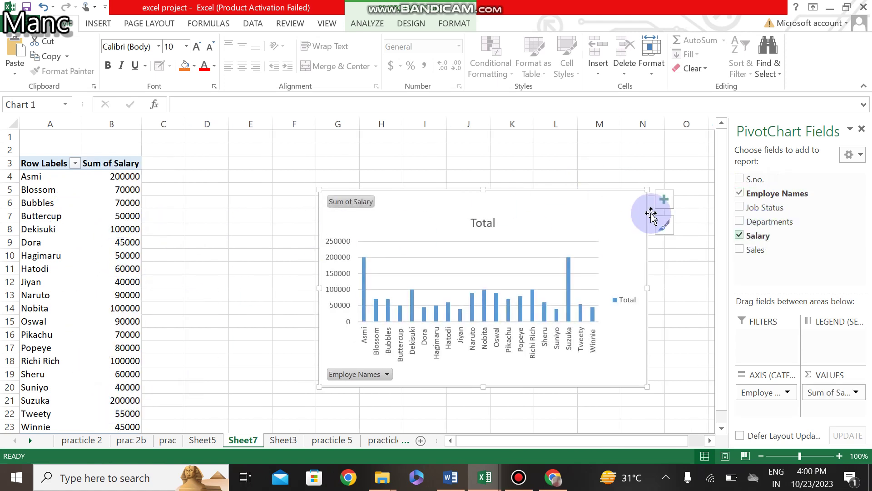
scroll(719, 233, down, 1)
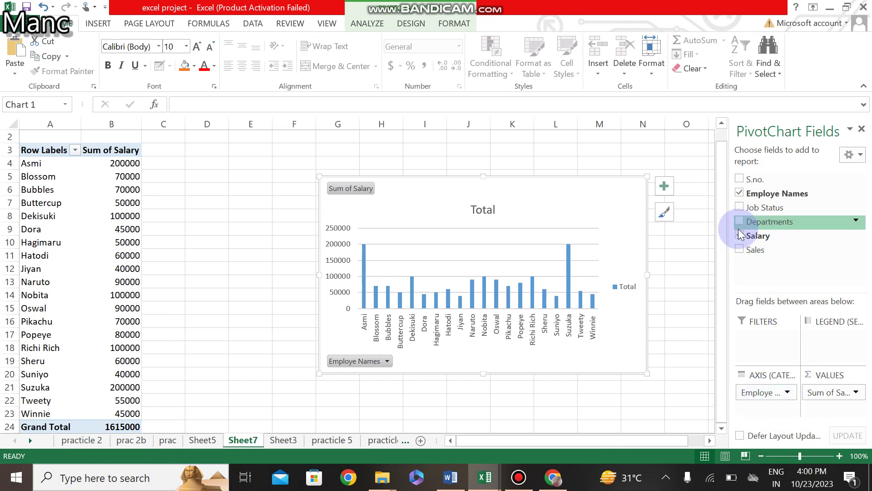
click(739, 249)
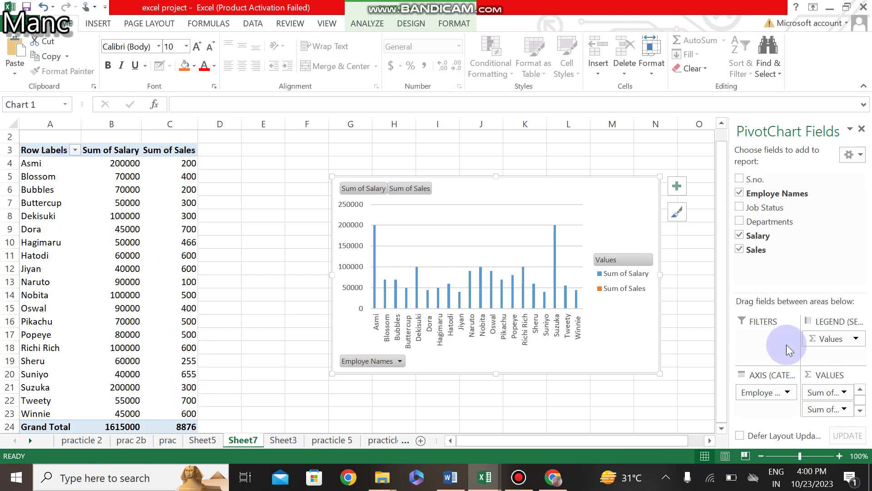
- Place Sales on the pivot chart's category axis and Employe Names in its legend, and widen the field list
drag(824, 407, 827, 350)
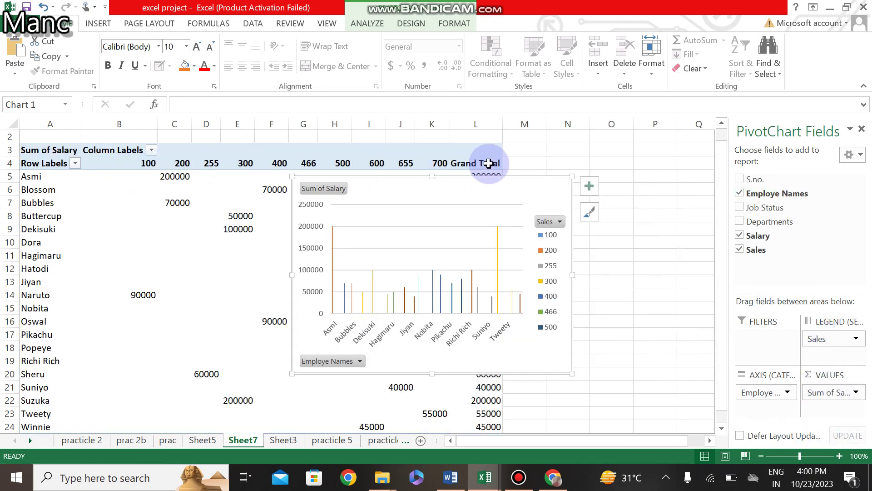
drag(777, 393, 753, 408)
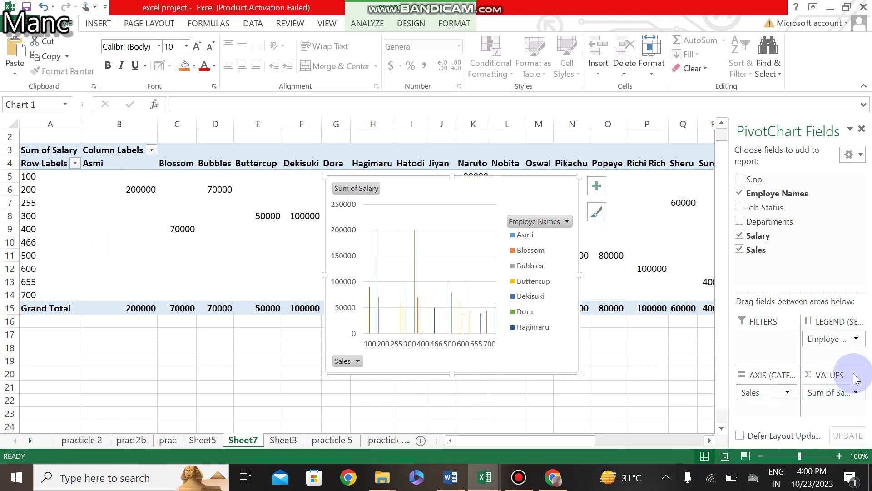
drag(728, 352, 658, 341)
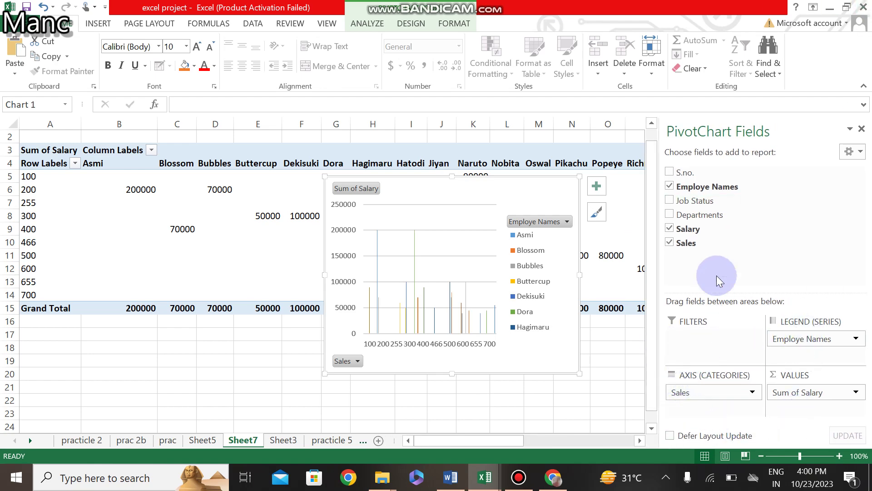
- Add Departments and rearrange the fields, with Departments and Salary in the legend and Employe Names and Sales on the axis
click(670, 215)
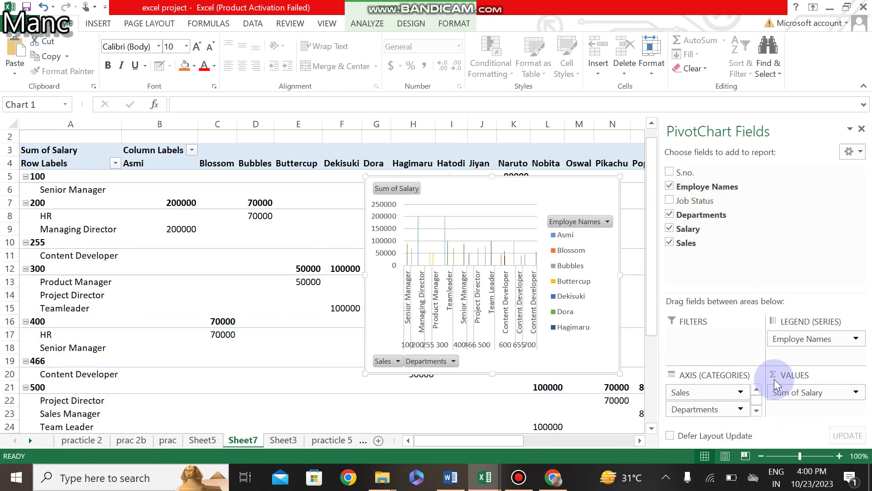
drag(705, 413, 804, 356)
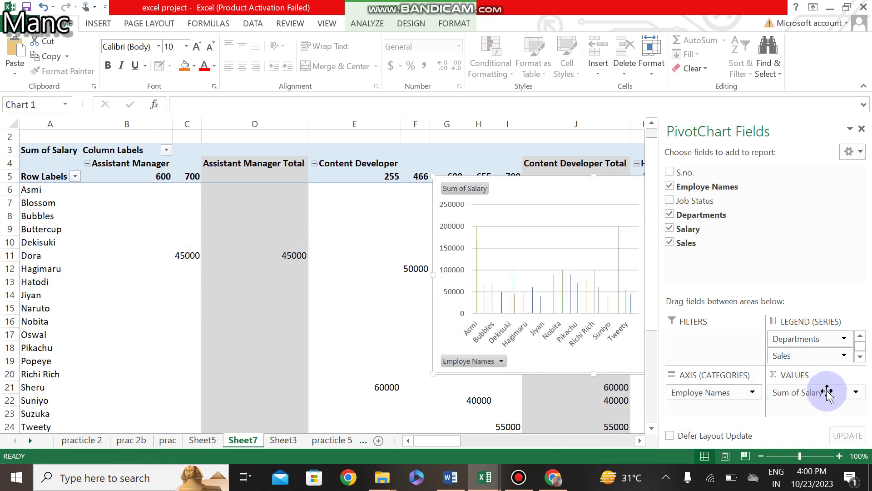
drag(818, 395, 716, 411)
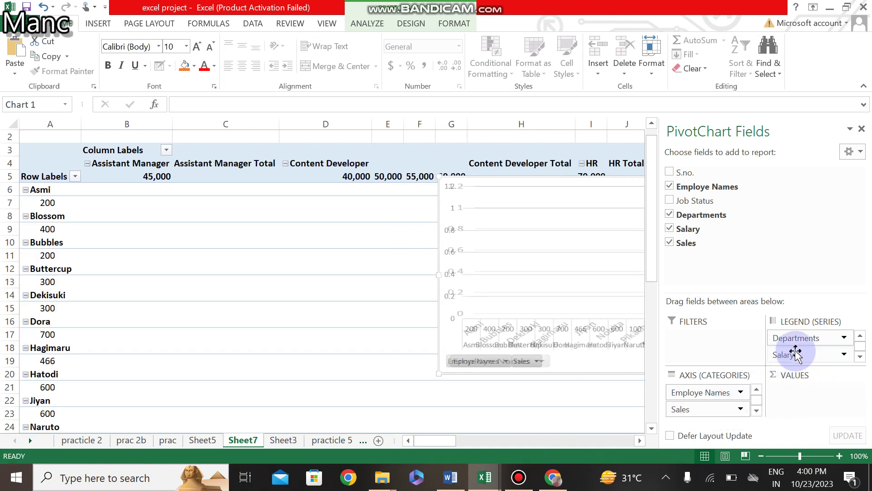
- Move Sales from the category axis to the values, keeping Employe Names as the only axis field
drag(794, 356, 714, 418)
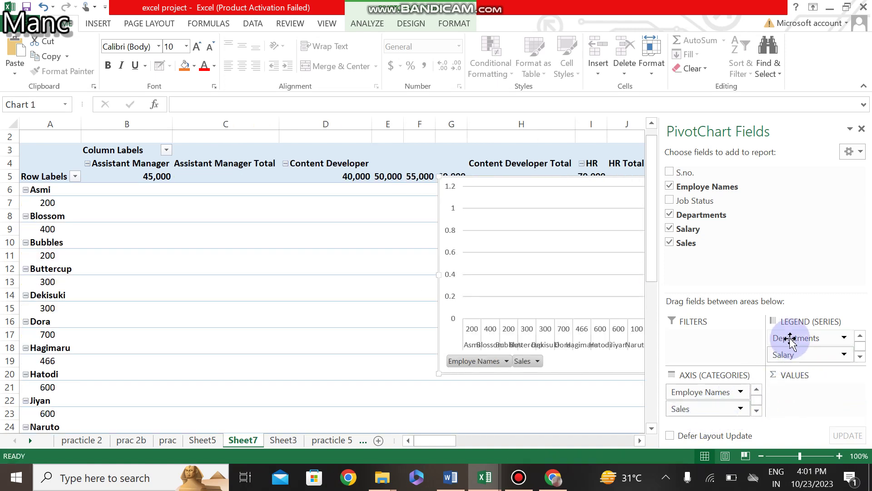
drag(792, 339, 707, 427)
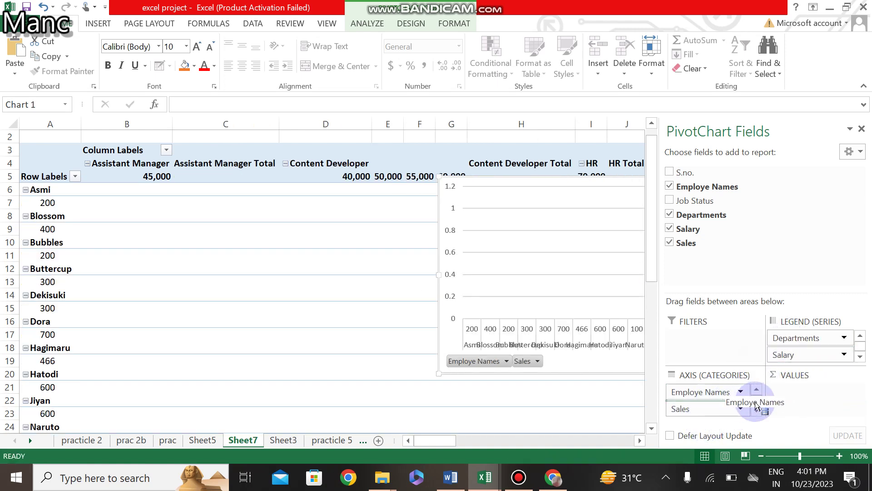
drag(756, 404, 698, 389)
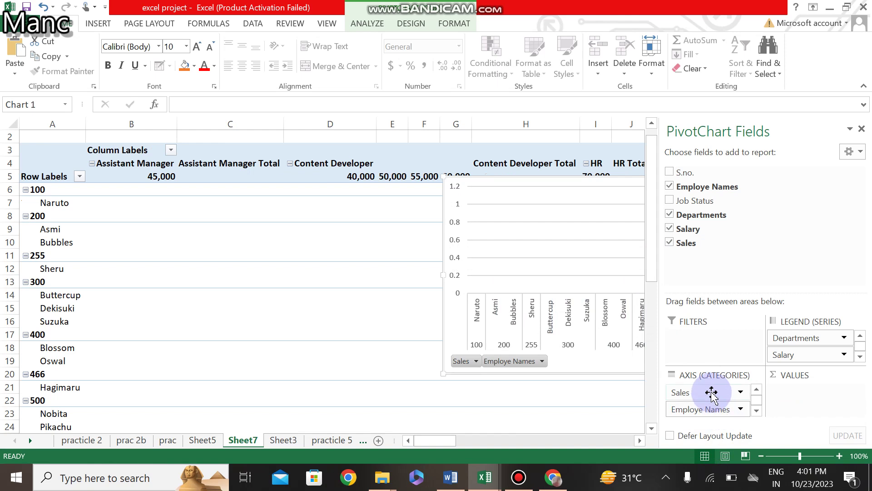
drag(711, 391, 809, 395)
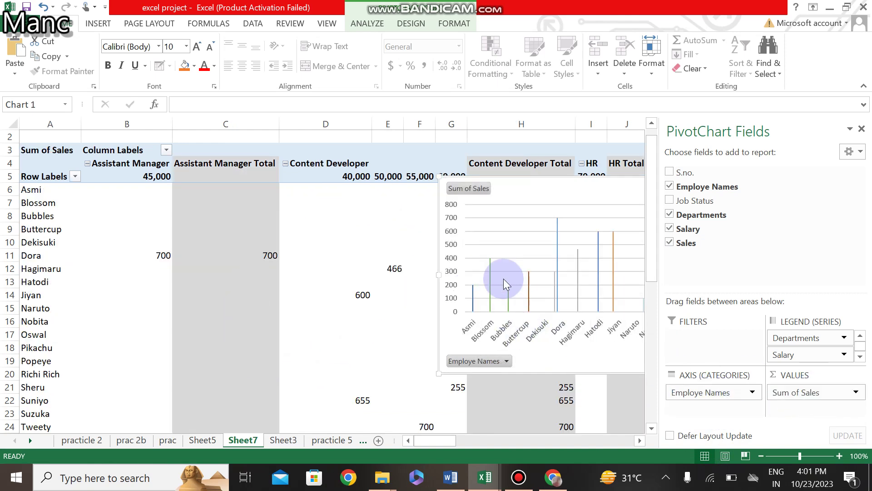
- Change the pivot chart to a stacked line with markers and position it over the pivot table with its legend in view
mouse_move(561, 197)
mouse_down()
mouse_move(331, 208)
mouse_move(206, 201)
mouse_up()
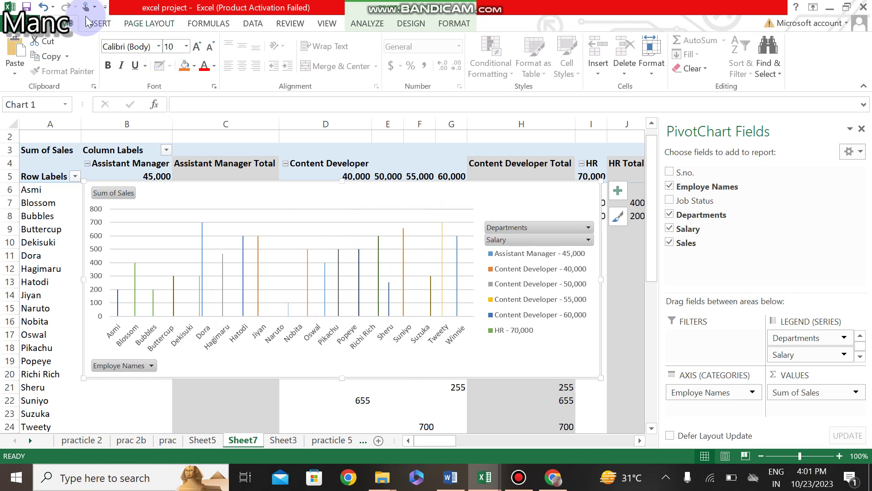
click(96, 24)
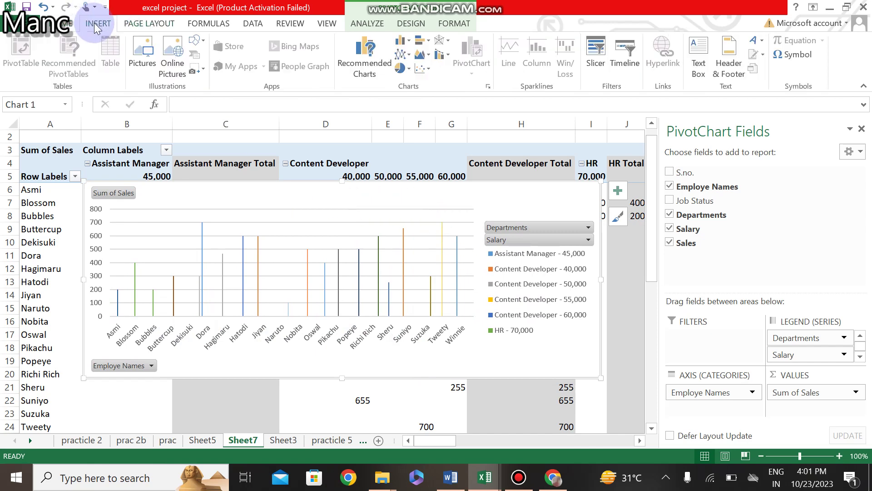
click(407, 54)
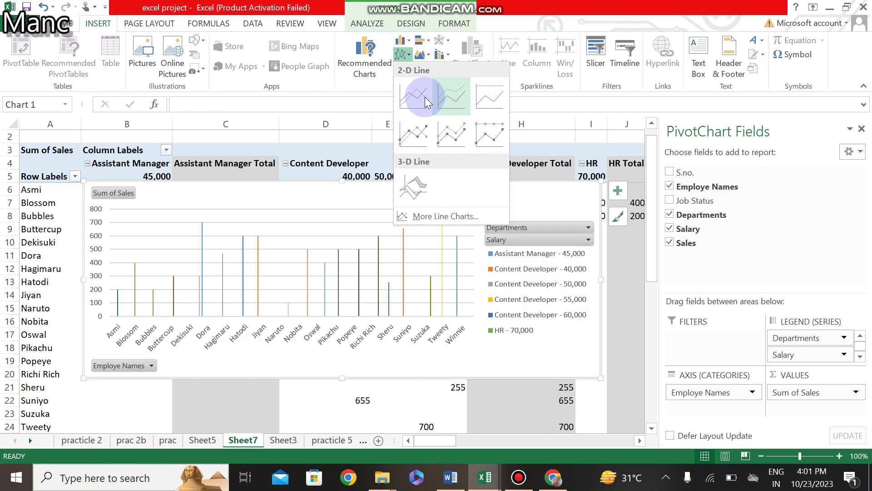
click(449, 137)
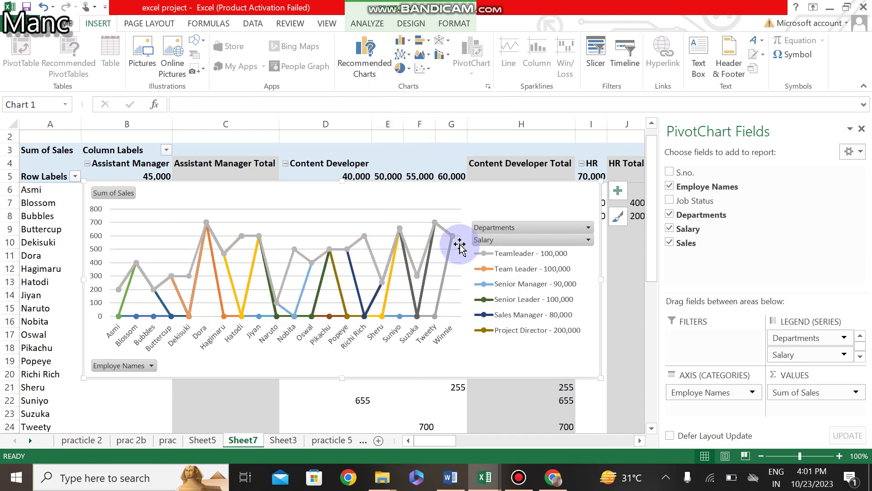
drag(491, 206, 517, 219)
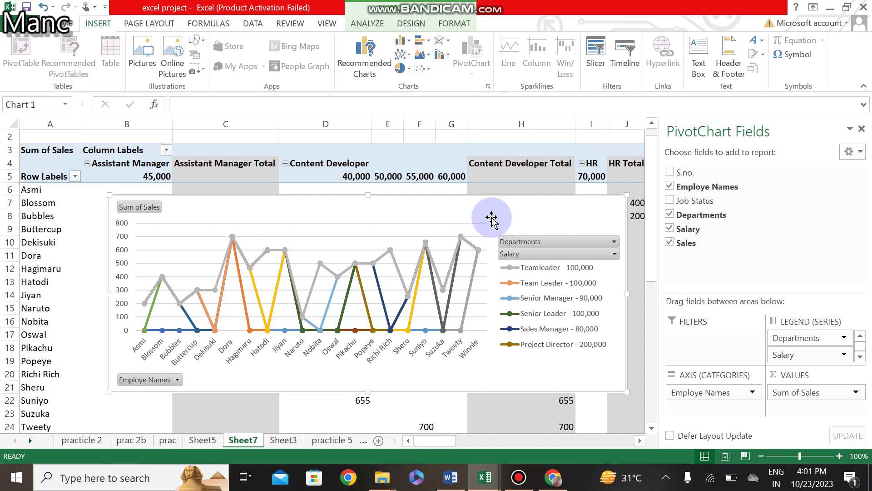
drag(457, 216, 483, 230)
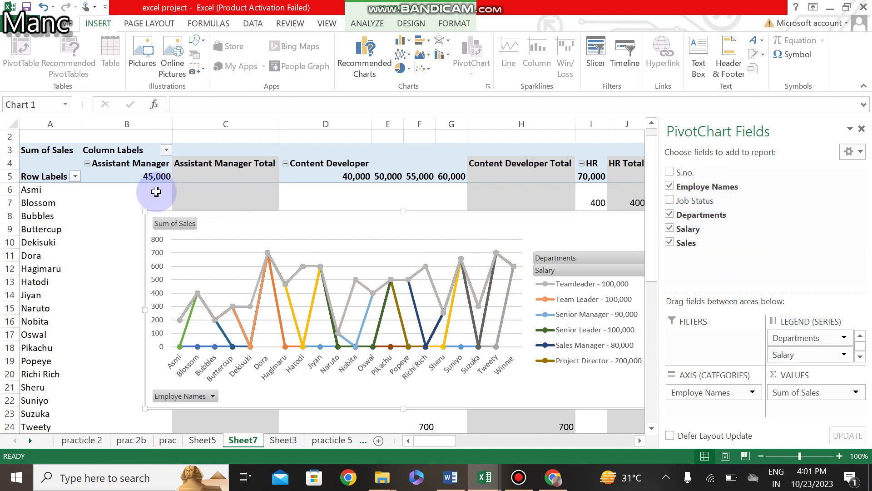
- Remove Sales and Departments from the pivot table and move Salary from the columns to the rows beneath Employe Names
click(74, 178)
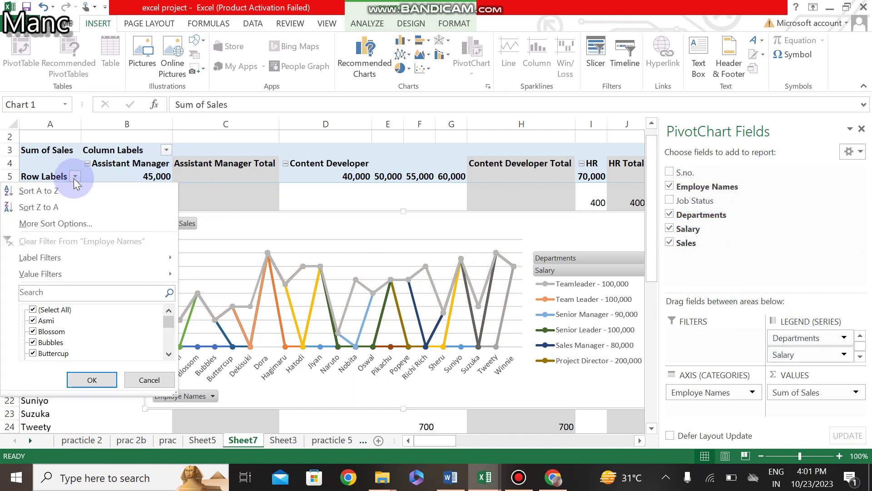
click(787, 354)
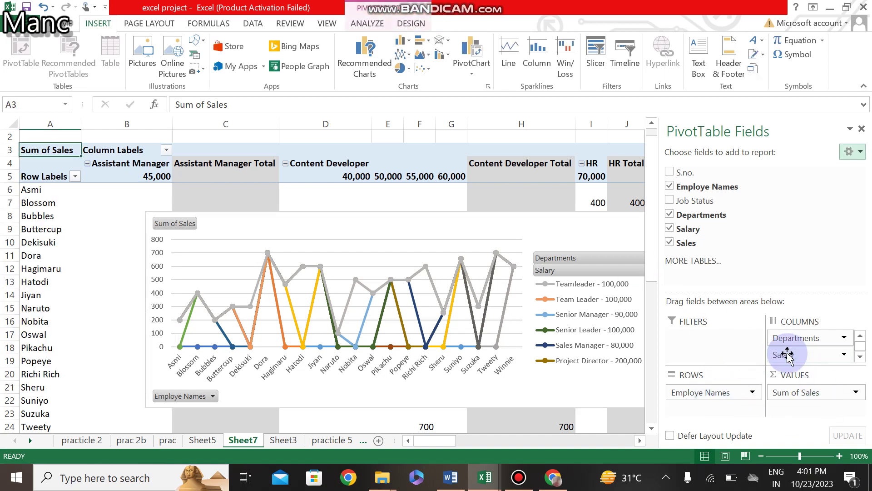
click(790, 392)
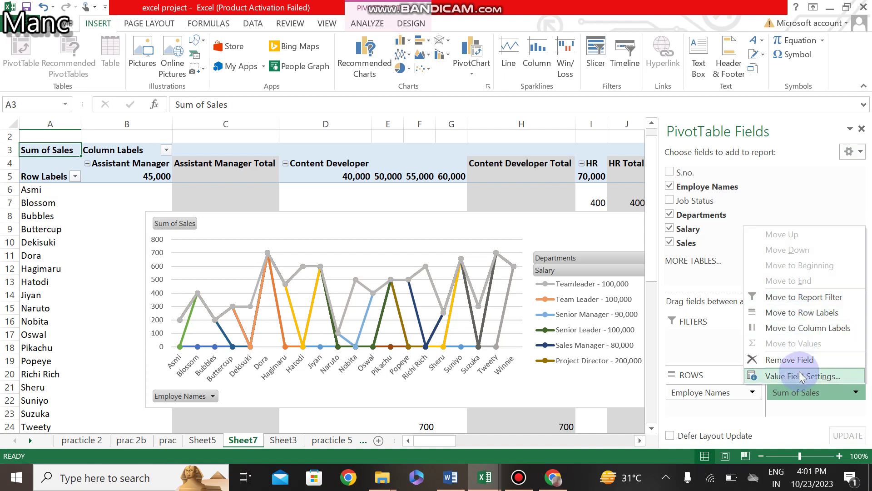
click(789, 358)
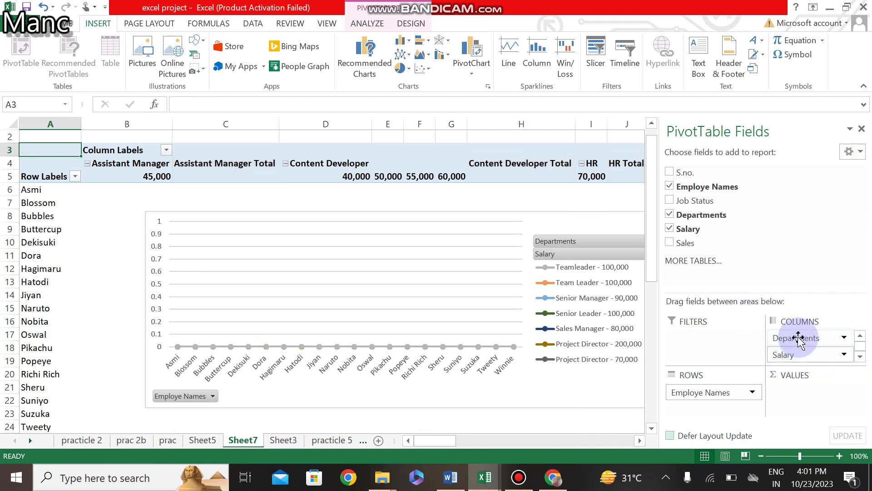
click(797, 339)
click(787, 338)
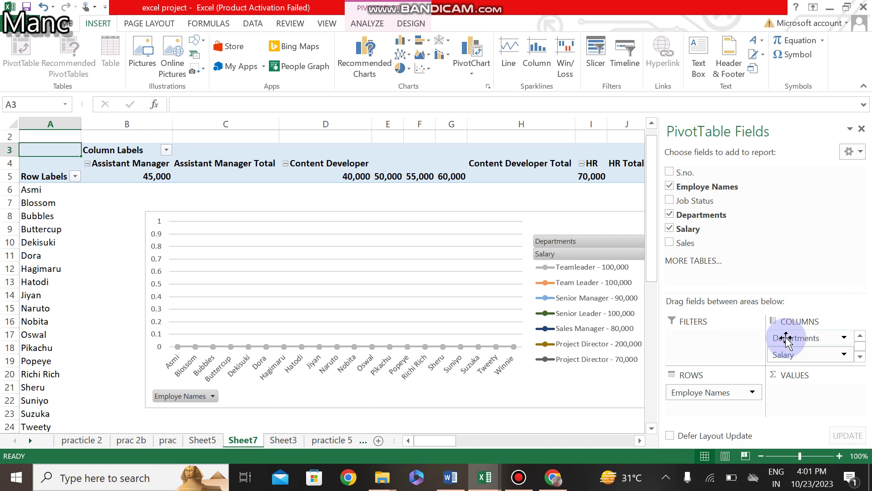
click(787, 338)
click(779, 304)
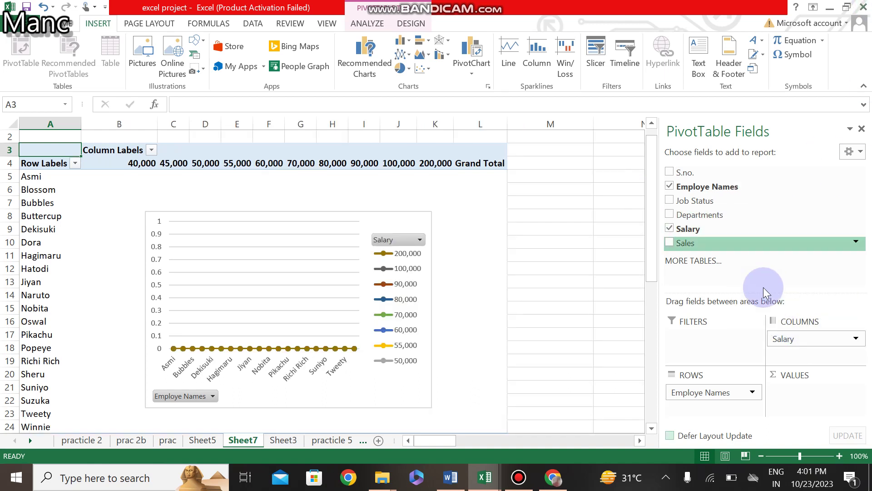
drag(800, 339, 709, 408)
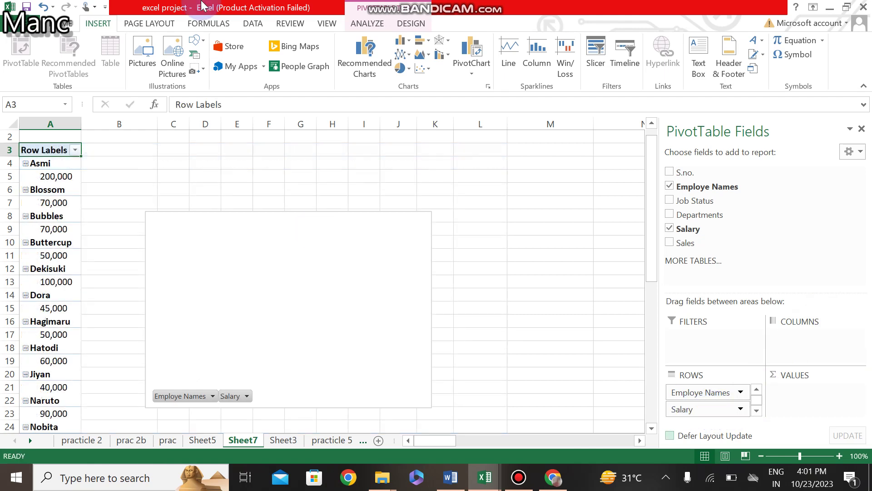
- Filter the row labels by Employe Names, excluding the consecutive names from the first D entry through the first P entry
click(72, 152)
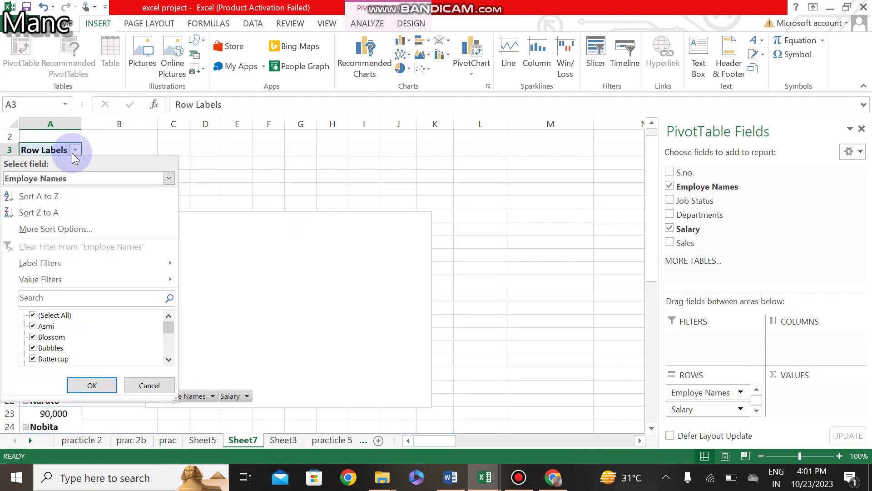
click(171, 179)
click(151, 193)
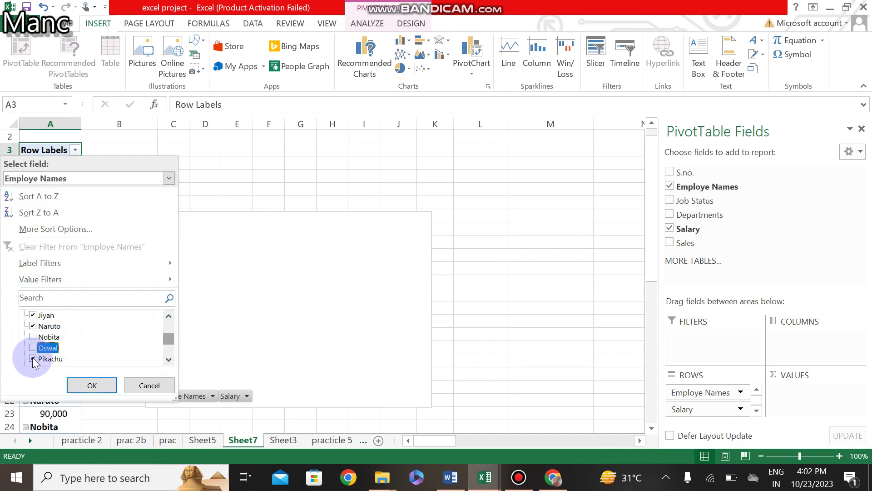
click(35, 326)
click(36, 316)
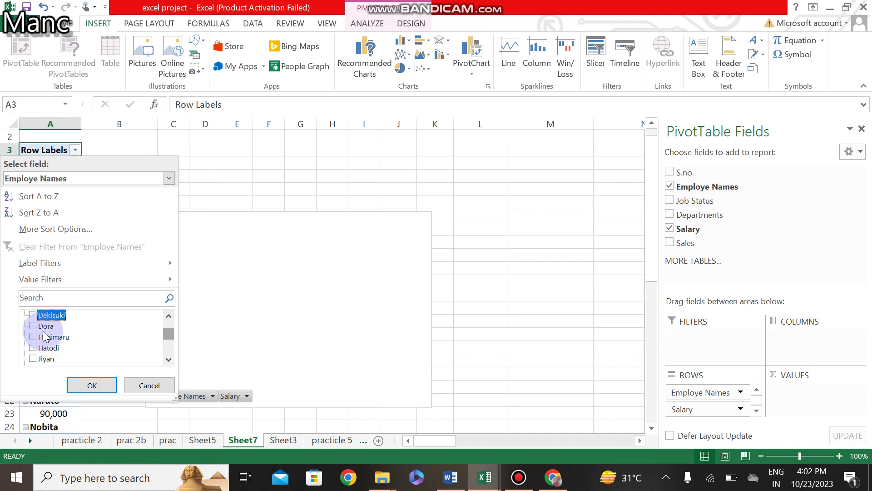
click(82, 386)
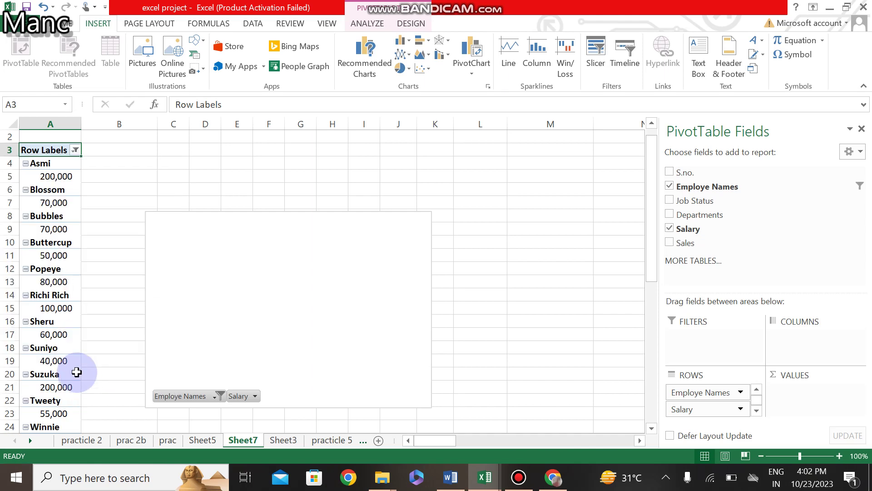
scroll(68, 306, down, 3)
scroll(68, 308, up, 3)
scroll(69, 308, down, 2)
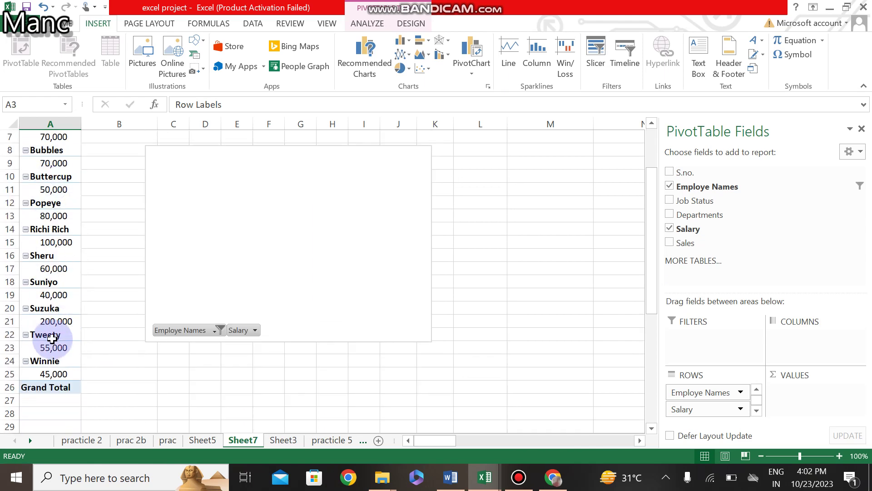
scroll(52, 339, up, 2)
- Filter the row labels by the Salary field so that only 200,000 is included
click(75, 163)
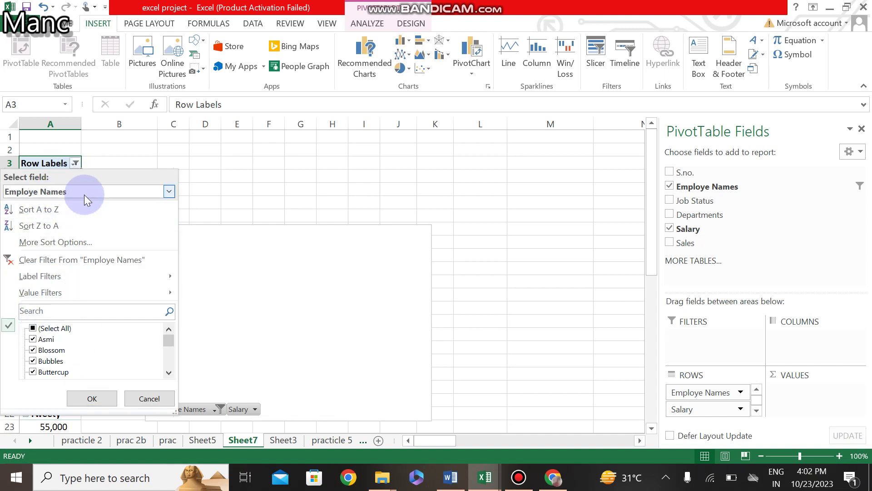
click(169, 192)
click(93, 219)
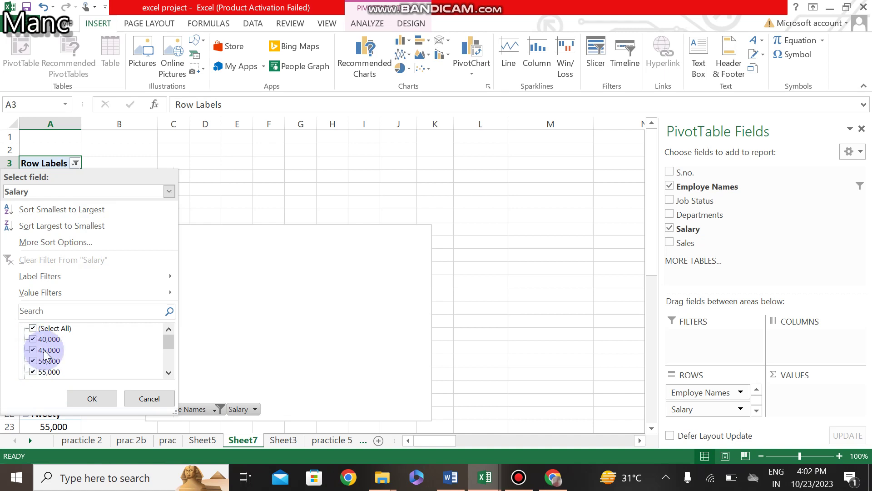
click(170, 354)
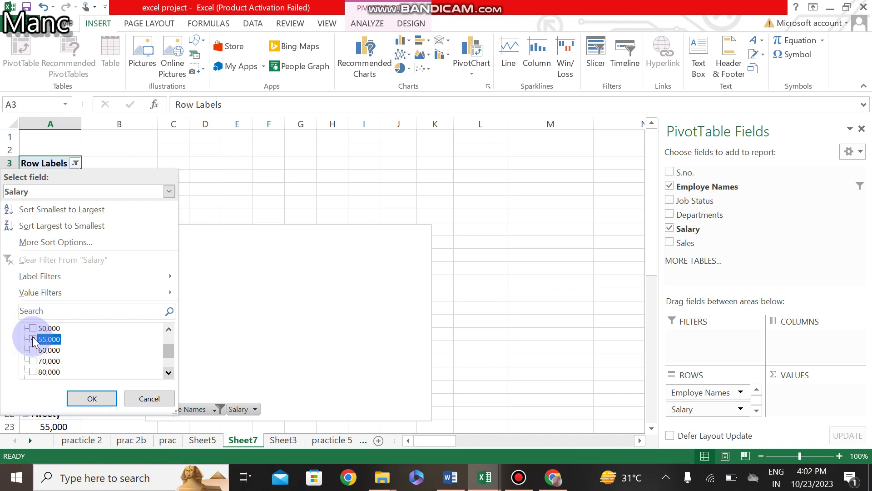
click(91, 398)
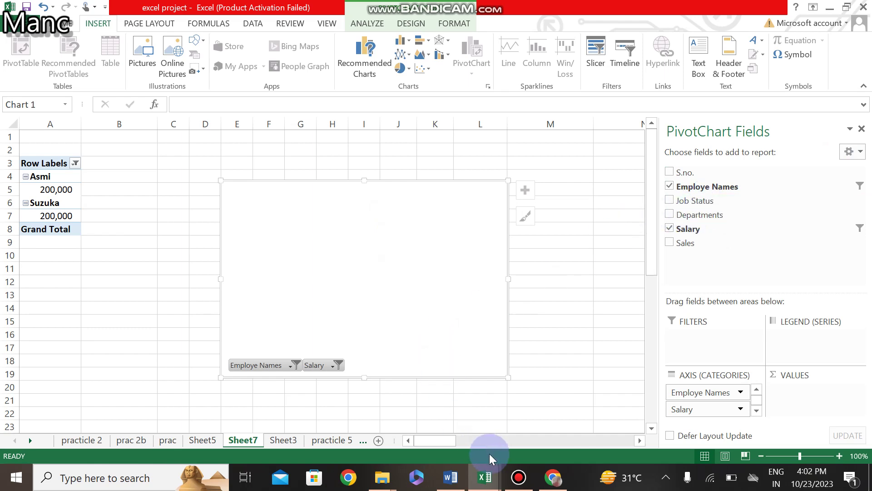
- Switch to the Word document "excel final page" and review the pivot table and dashboard instructions with their example screenshots
click(450, 476)
scroll(485, 267, down, 8)
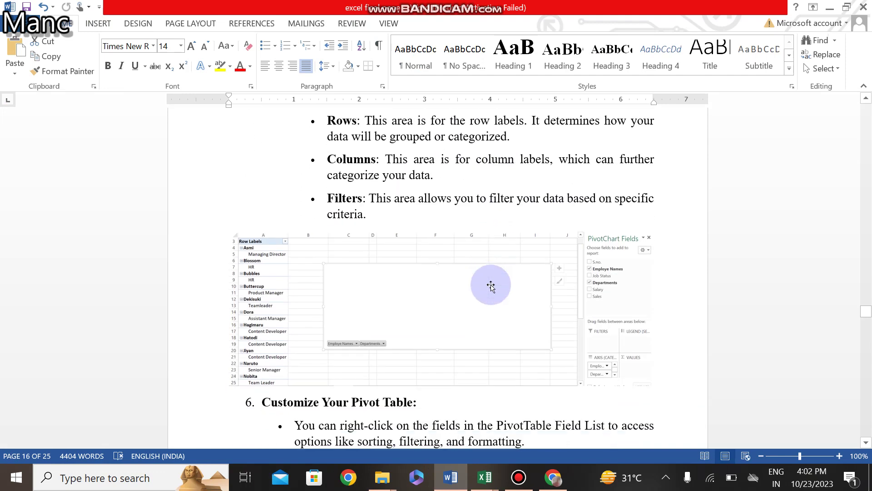
click(267, 270)
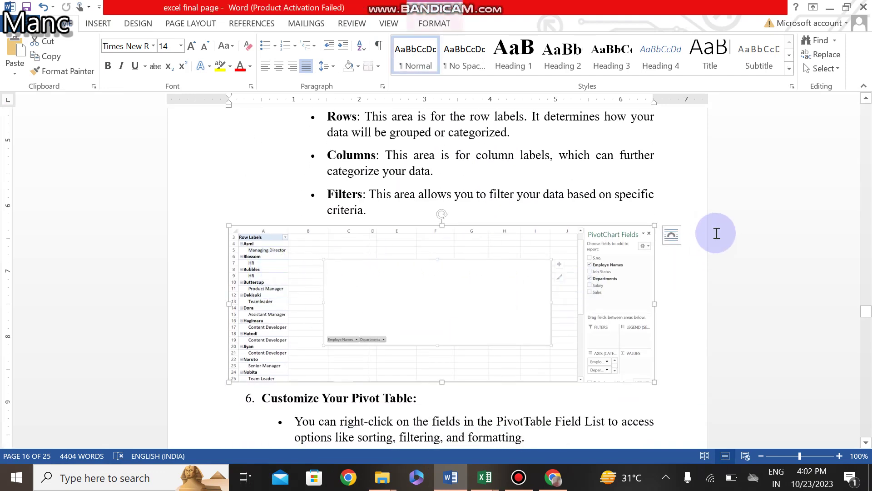
scroll(701, 357, down, 10)
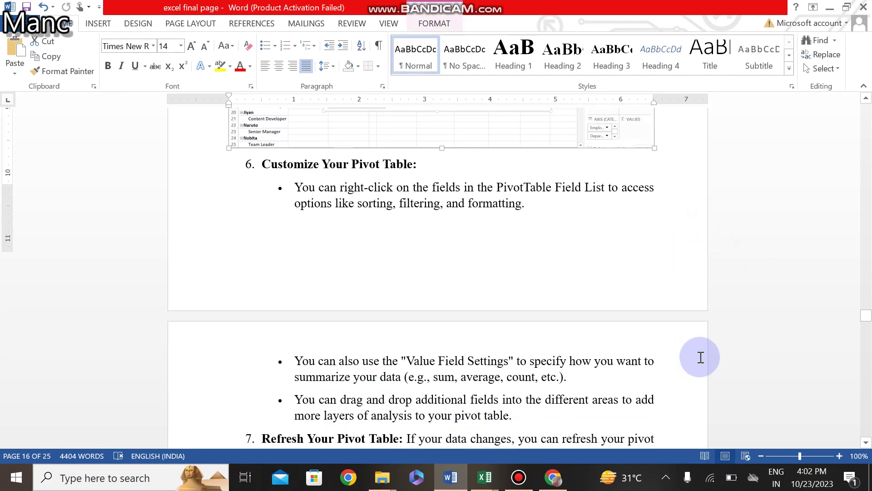
scroll(701, 357, down, 5)
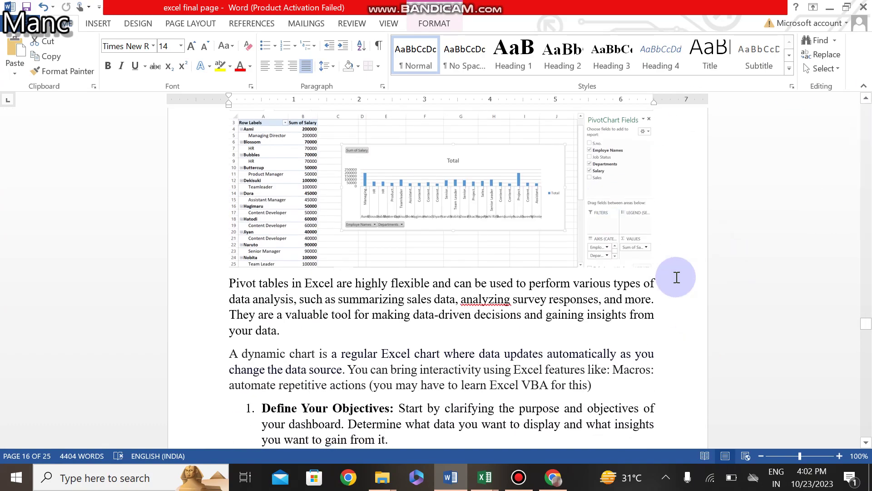
scroll(676, 276, up, 2)
scroll(545, 272, down, 20)
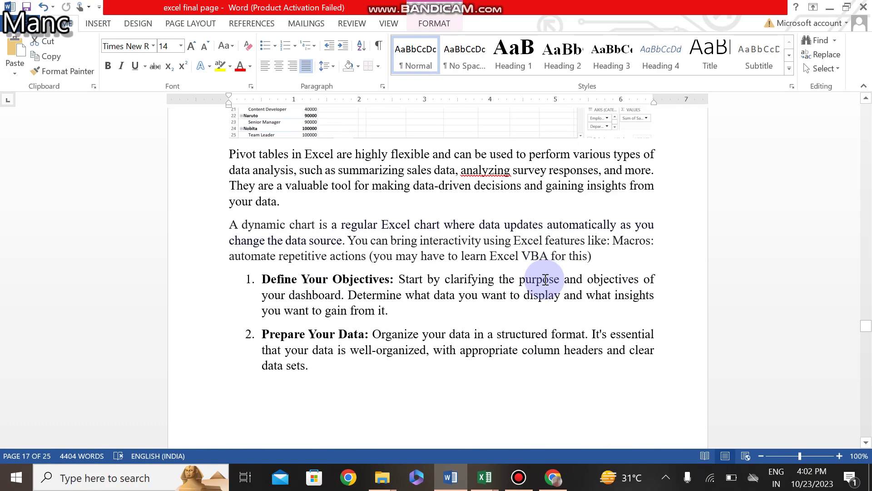
scroll(544, 282, down, 20)
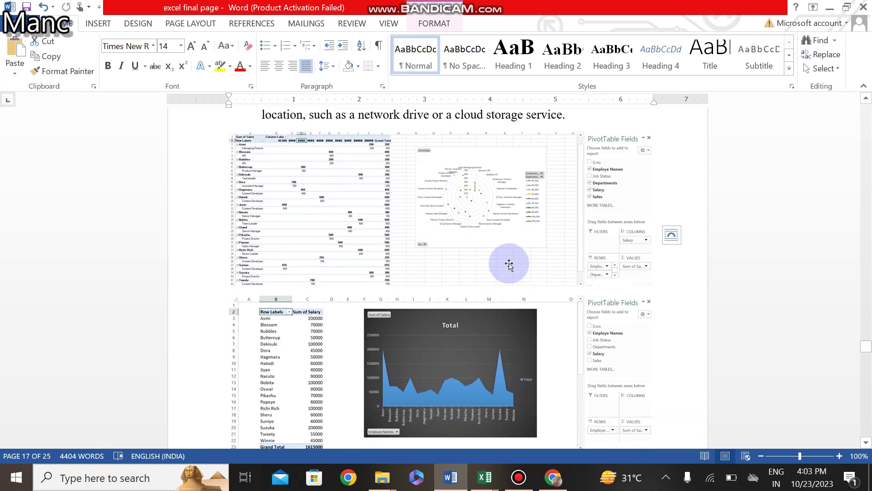
scroll(477, 372, down, 2)
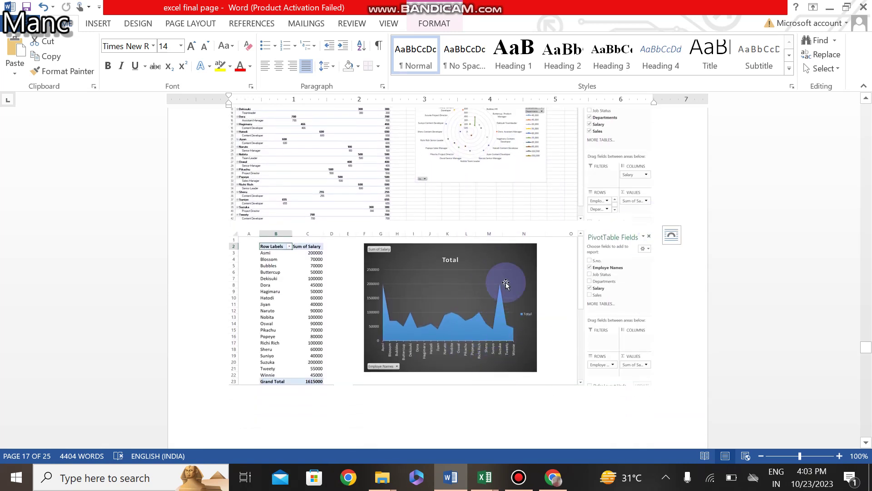
scroll(511, 236, up, 5)
scroll(511, 236, down, 12)
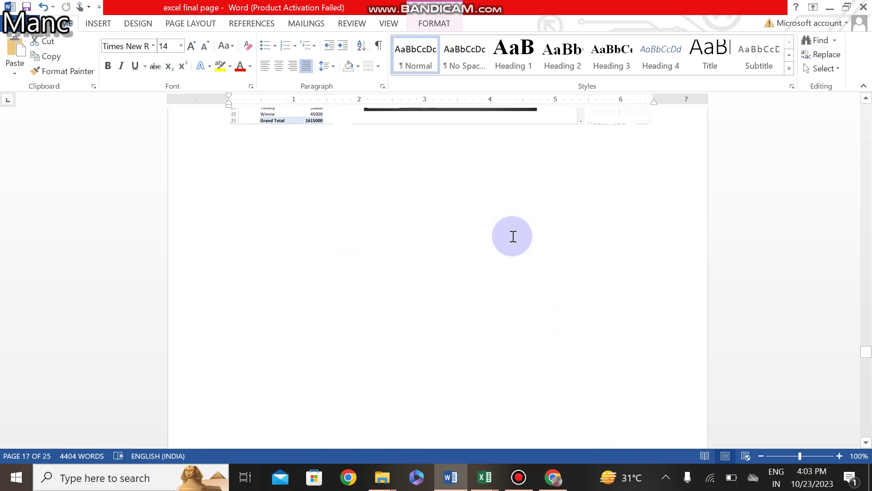
- Read the Pratical 5 section, examining the IF function syntax, its logical tests and the Pass/Fail marks example
scroll(513, 236, down, 10)
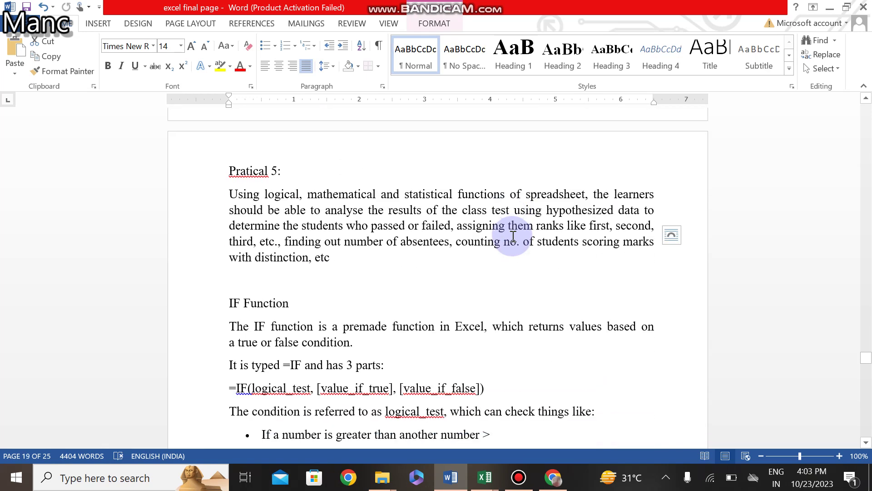
scroll(511, 231, down, 3)
scroll(510, 230, up, 3)
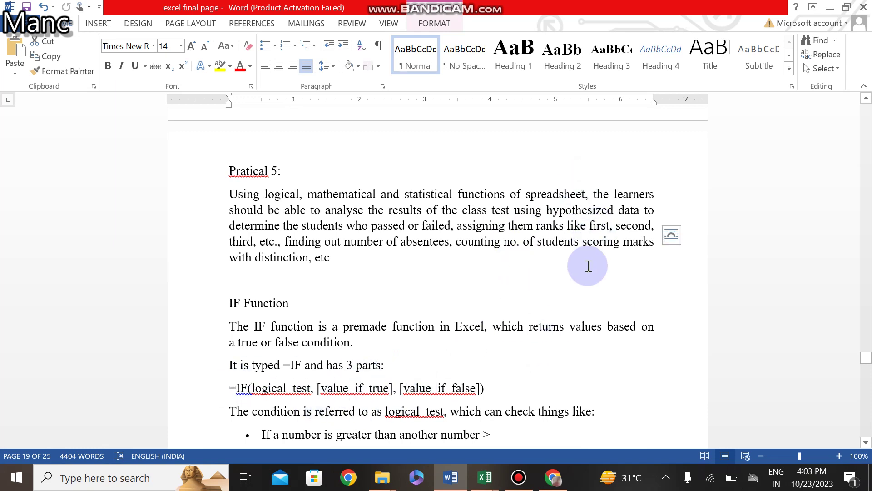
scroll(612, 316, down, 2)
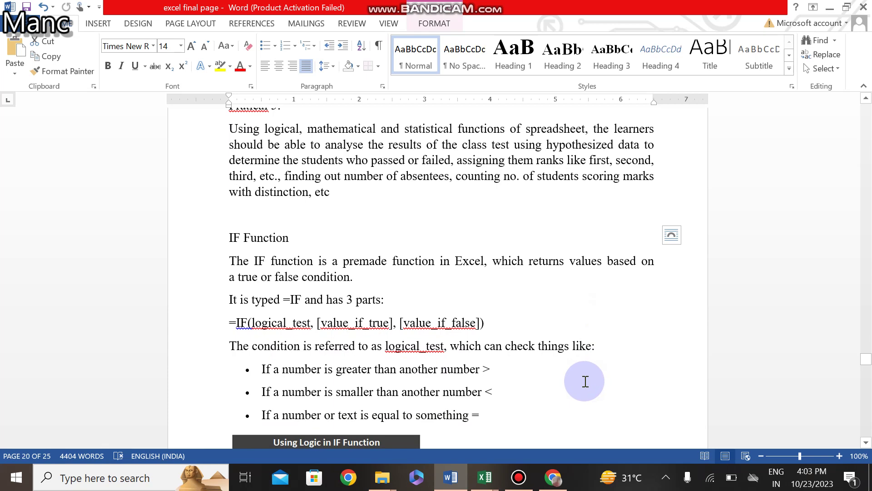
scroll(585, 380, down, 3)
scroll(556, 295, down, 3)
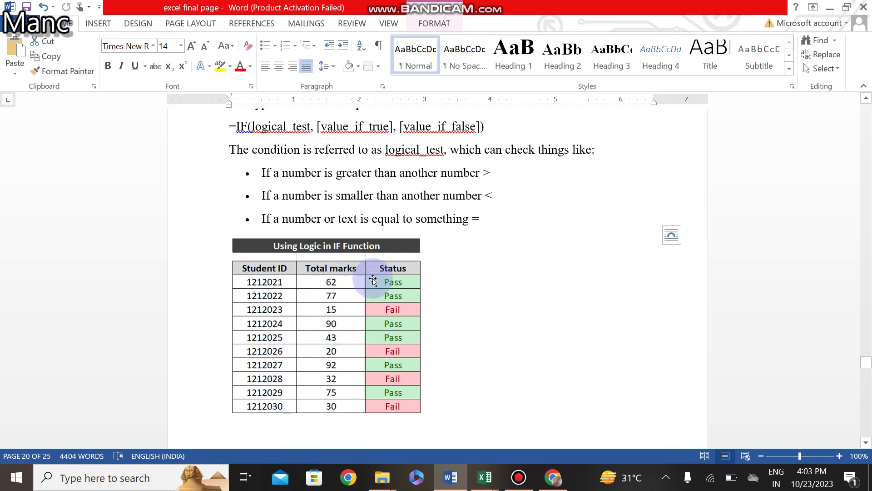
scroll(523, 341, up, 1)
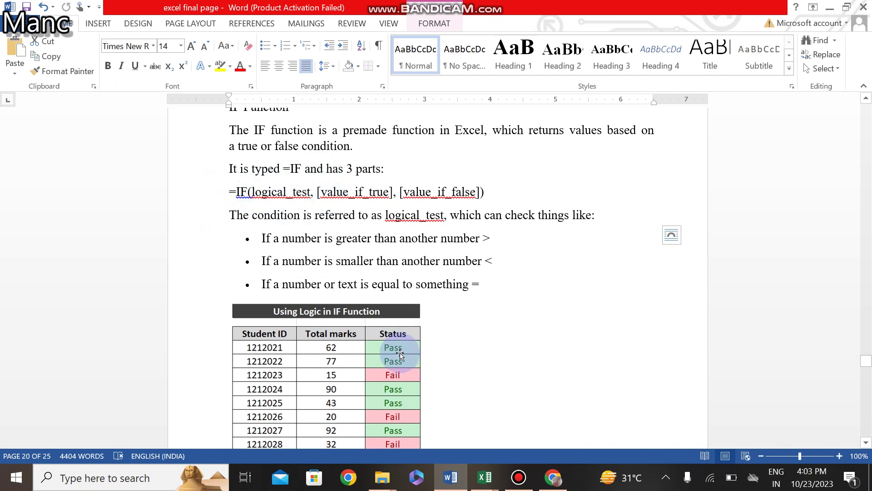
- Examine the "Using Logic in IF Function" example table, comparing each total mark and status with the listed logical tests and IF syntax
scroll(398, 373, down, 1)
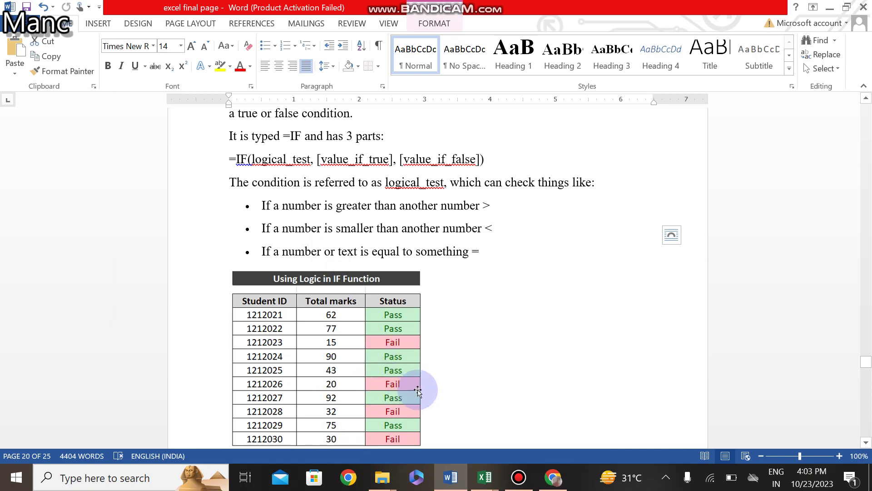
click(484, 475)
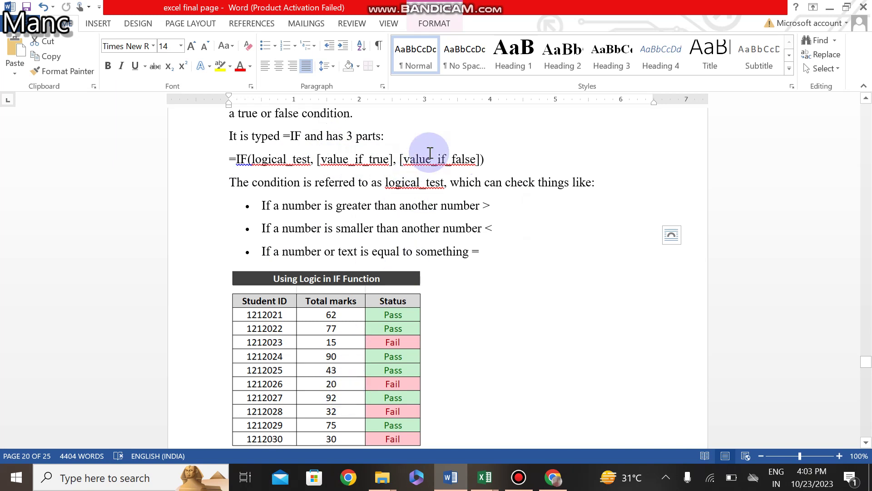
scroll(367, 346, down, 1)
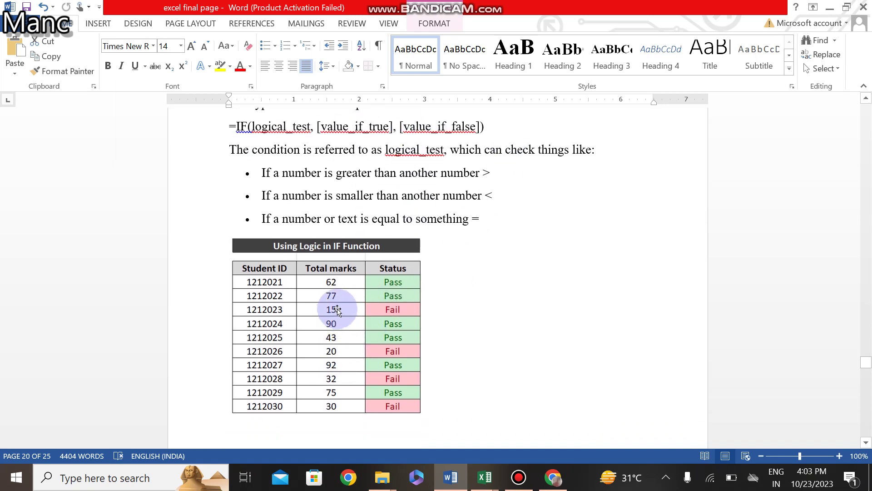
click(337, 310)
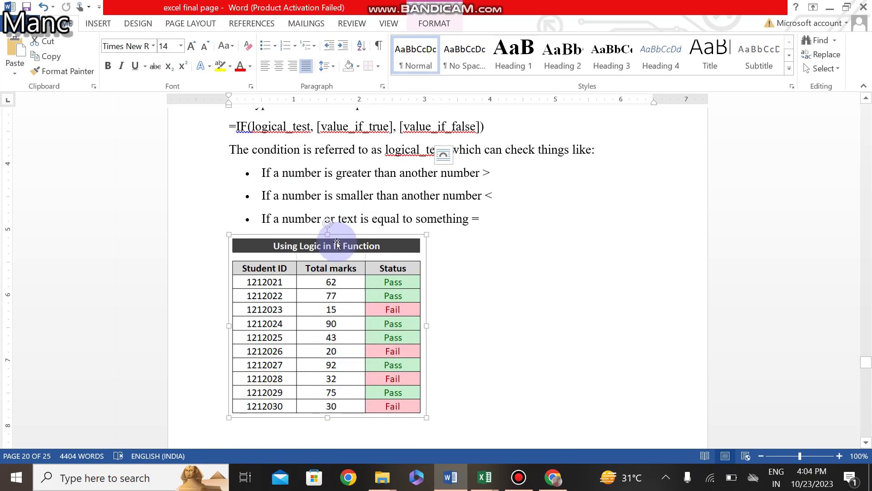
scroll(337, 244, up, 2)
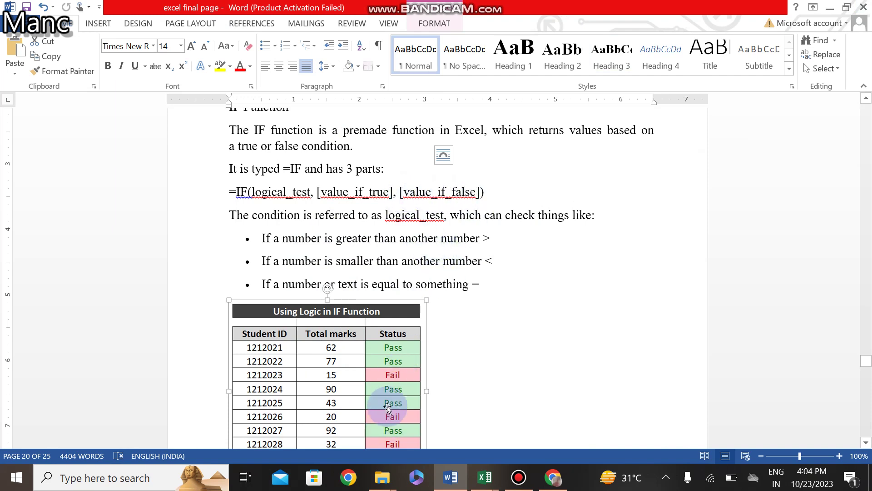
scroll(394, 365, down, 1)
scroll(395, 366, down, 3)
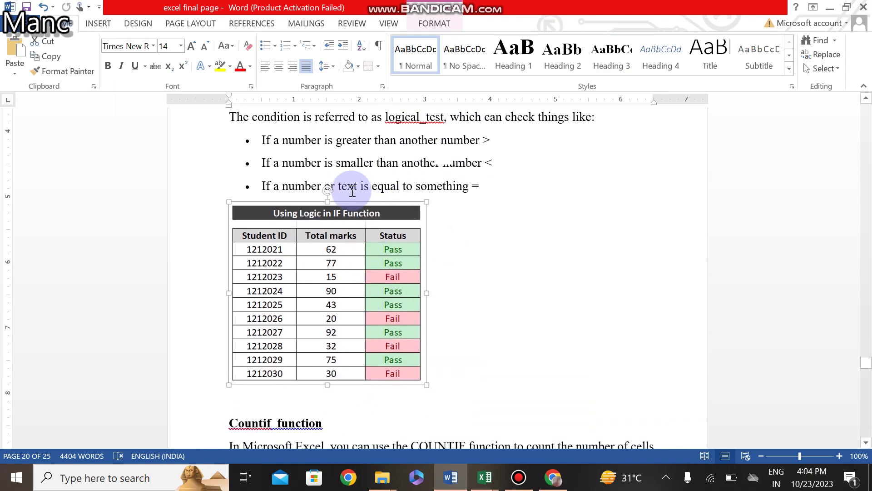
scroll(390, 245, up, 3)
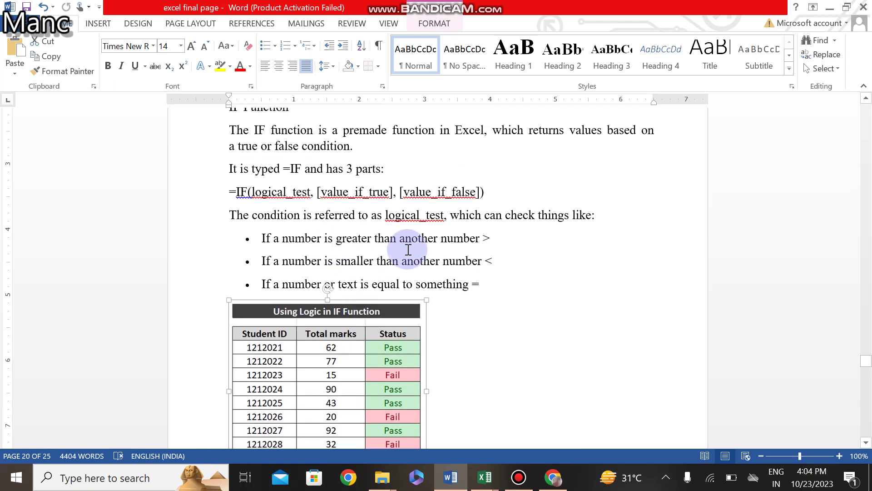
scroll(438, 362, down, 1)
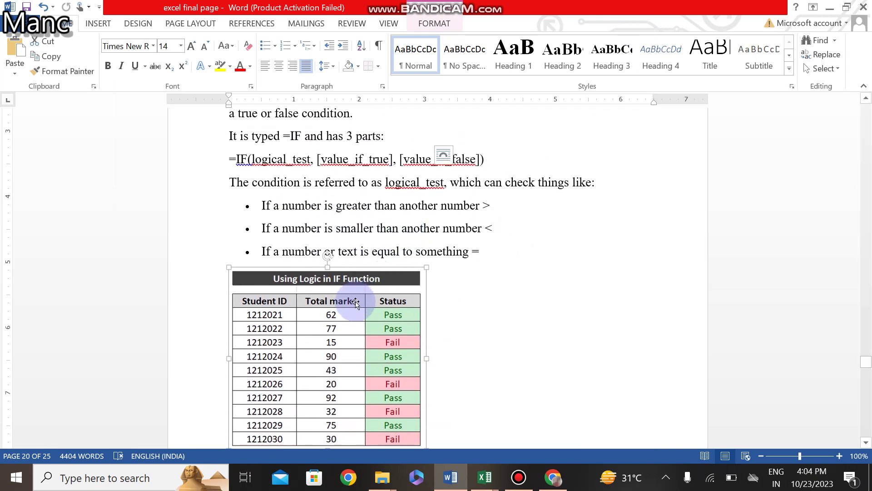
scroll(389, 345, down, 3)
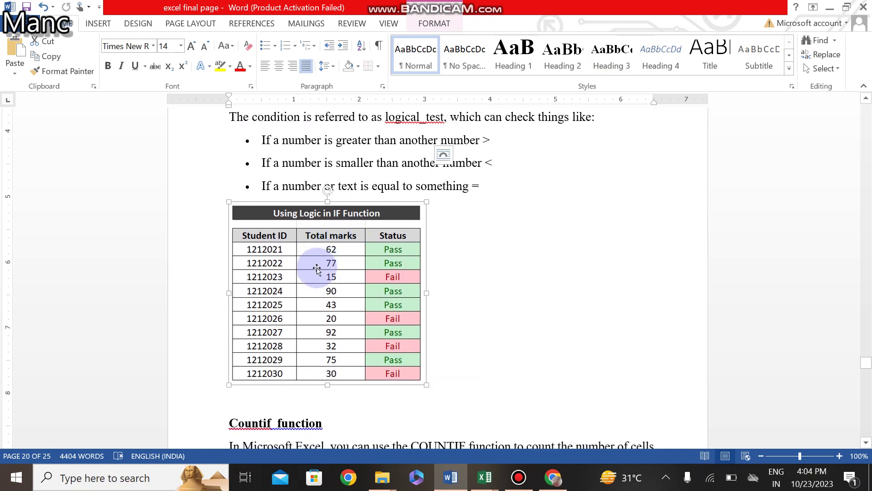